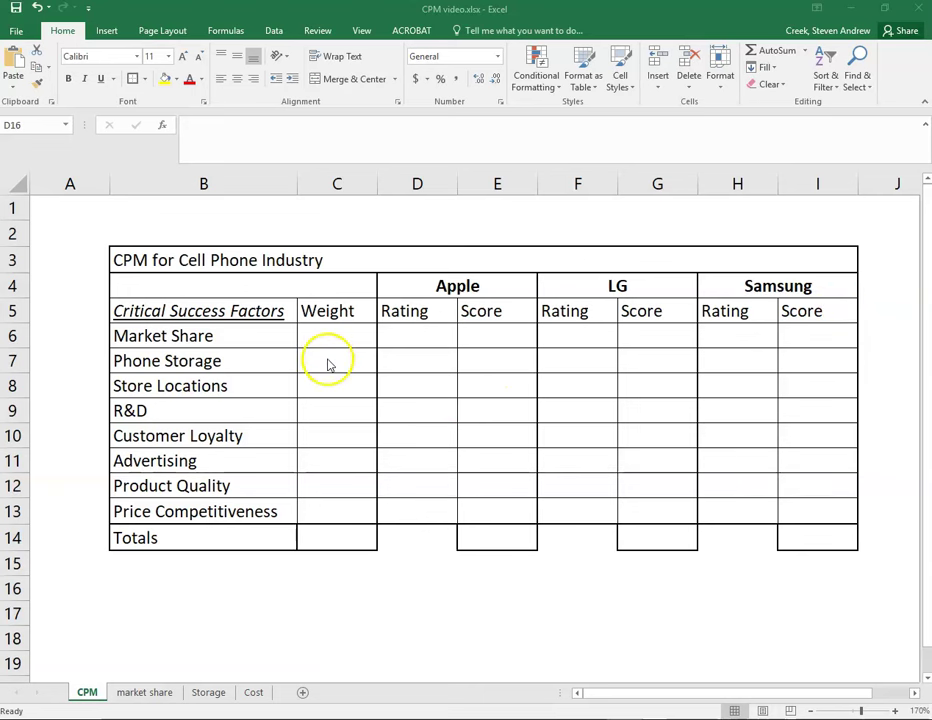
# Review the matrix layout: the critical success factors, the Weight column, and the Rating and Score columns for Apple, LG and Samsung
pyautogui.moveTo(328, 312); pyautogui.dragTo(416, 510)
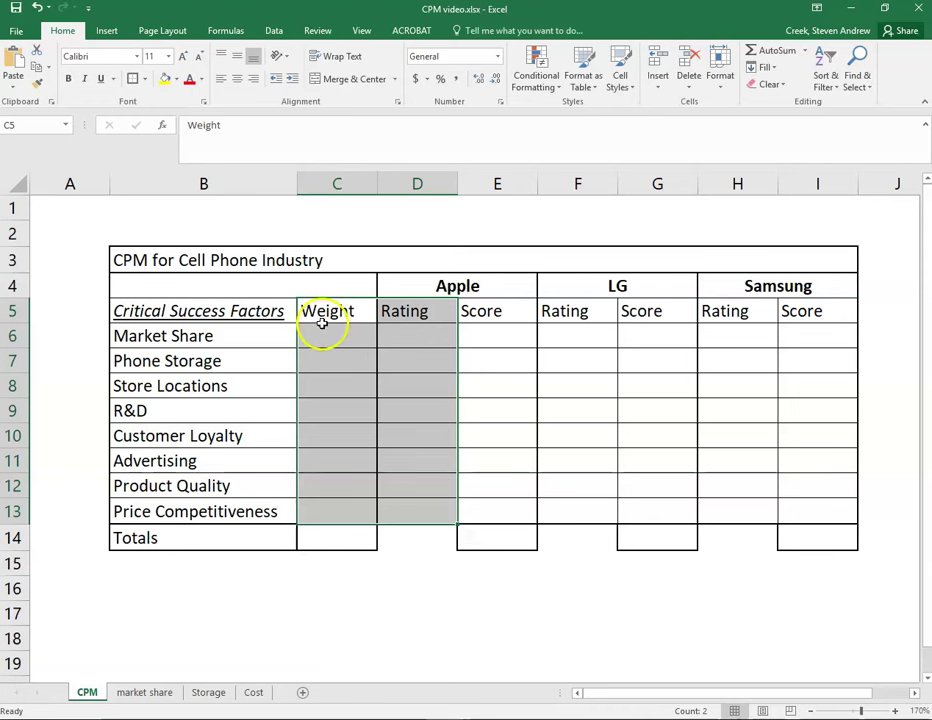
pyautogui.click(325, 317)
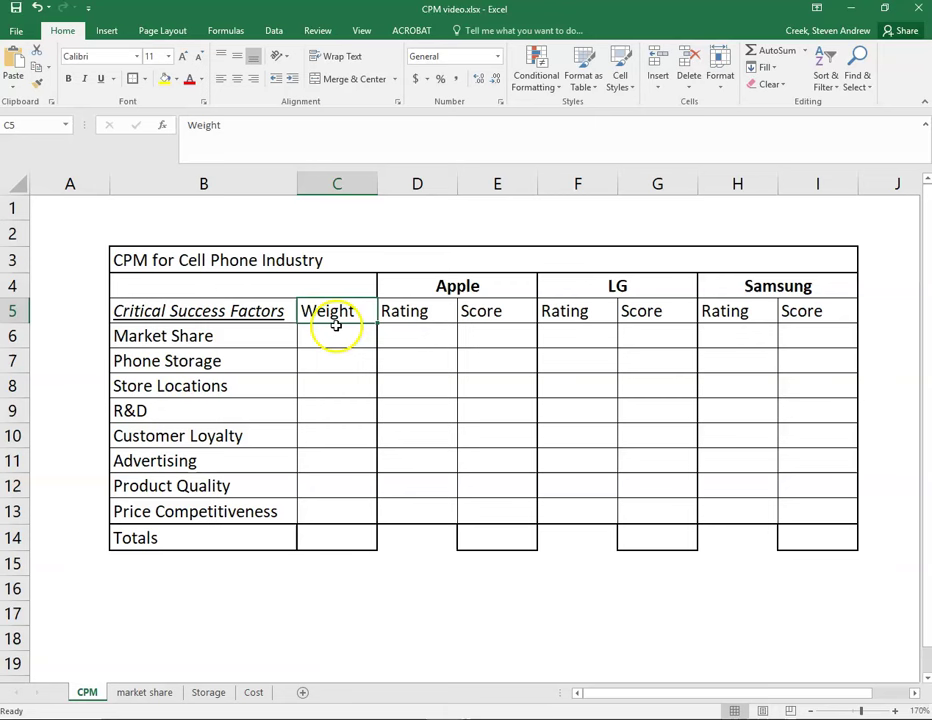
pyautogui.click(250, 311)
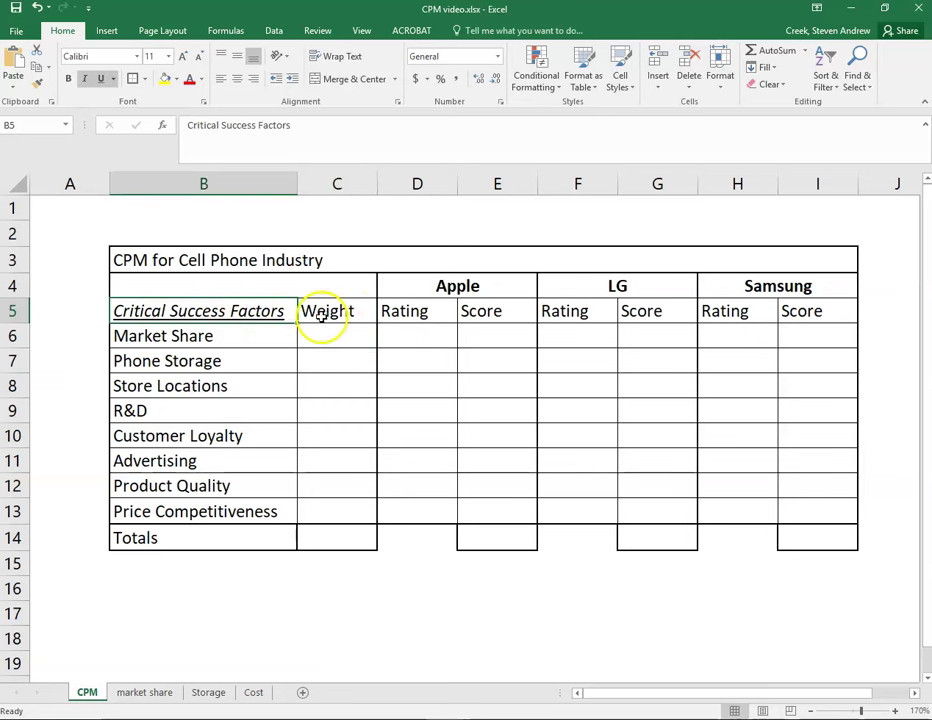
pyautogui.moveTo(426, 289); pyautogui.dragTo(751, 283)
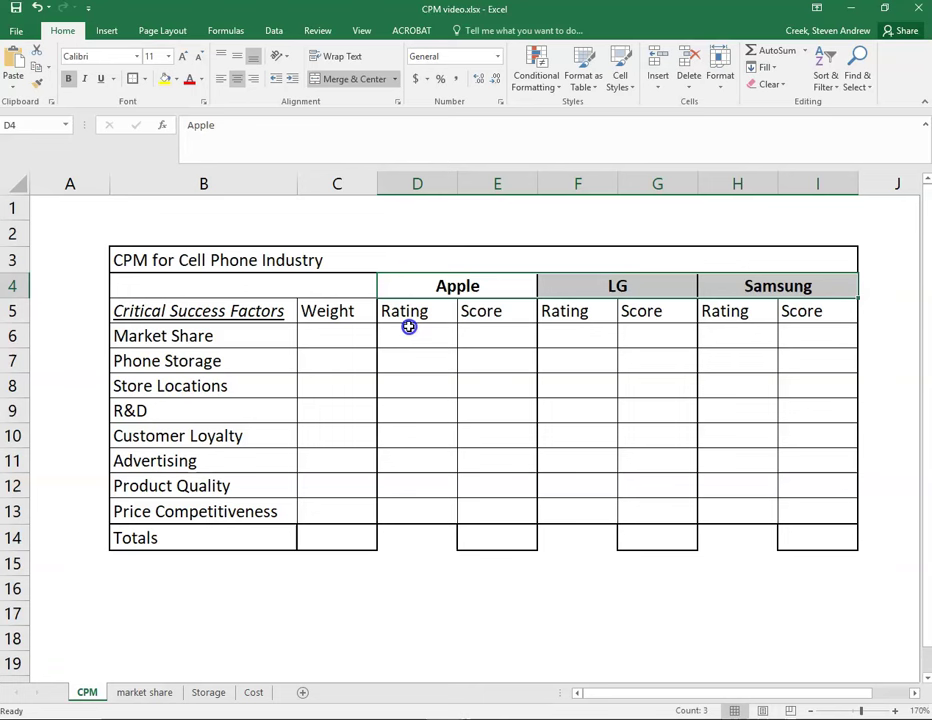
pyautogui.moveTo(408, 325); pyautogui.dragTo(398, 514)
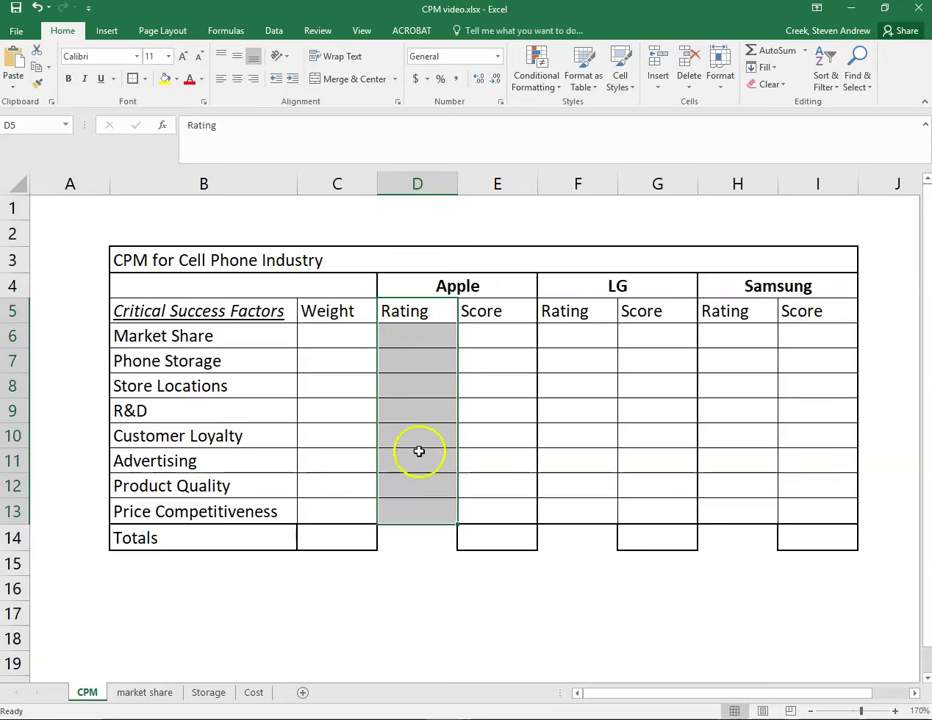
pyautogui.click(441, 287)
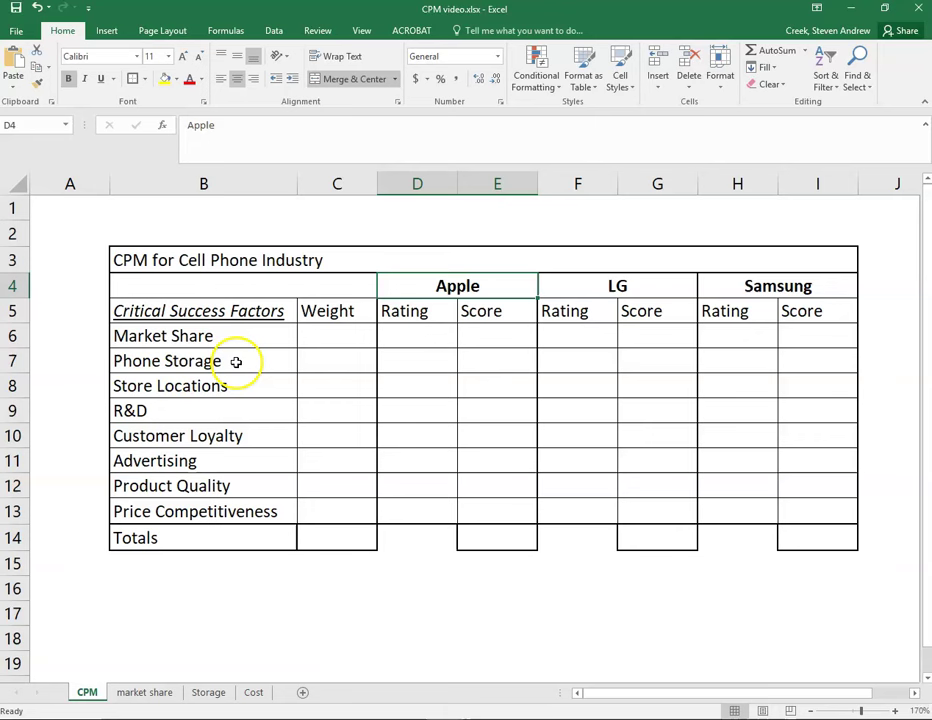
pyautogui.moveTo(582, 289); pyautogui.dragTo(590, 513)
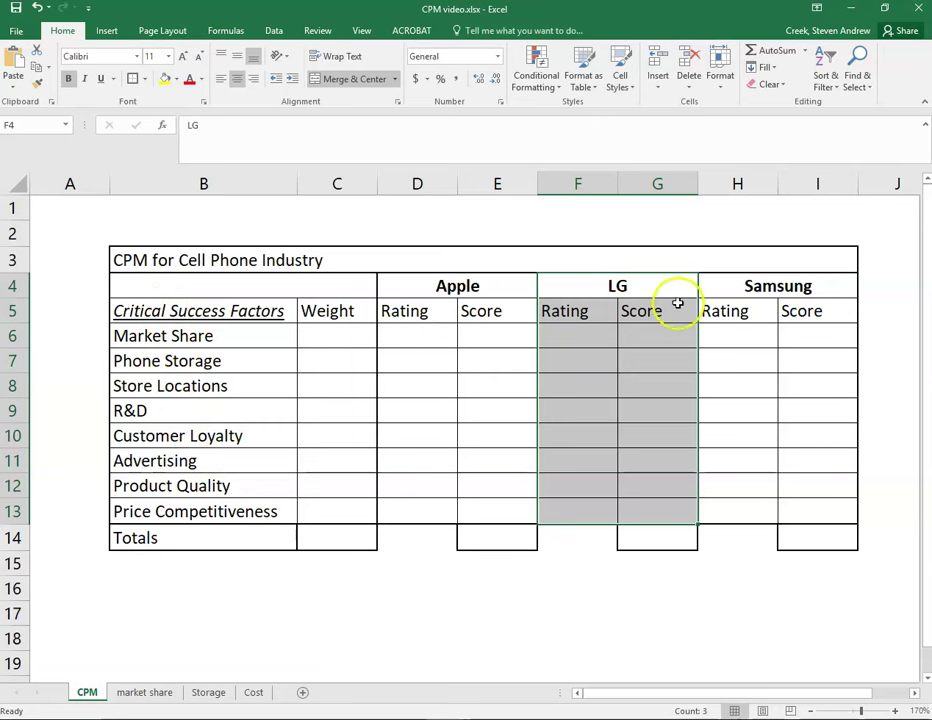
pyautogui.click(752, 292)
pyautogui.moveTo(752, 292); pyautogui.dragTo(743, 518)
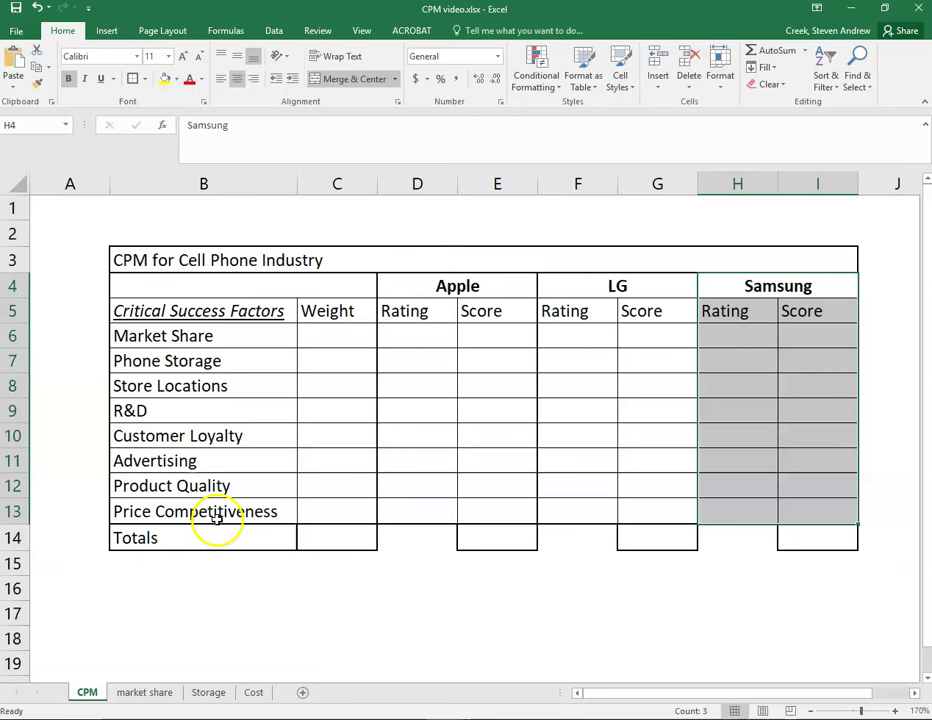
pyautogui.click(226, 385)
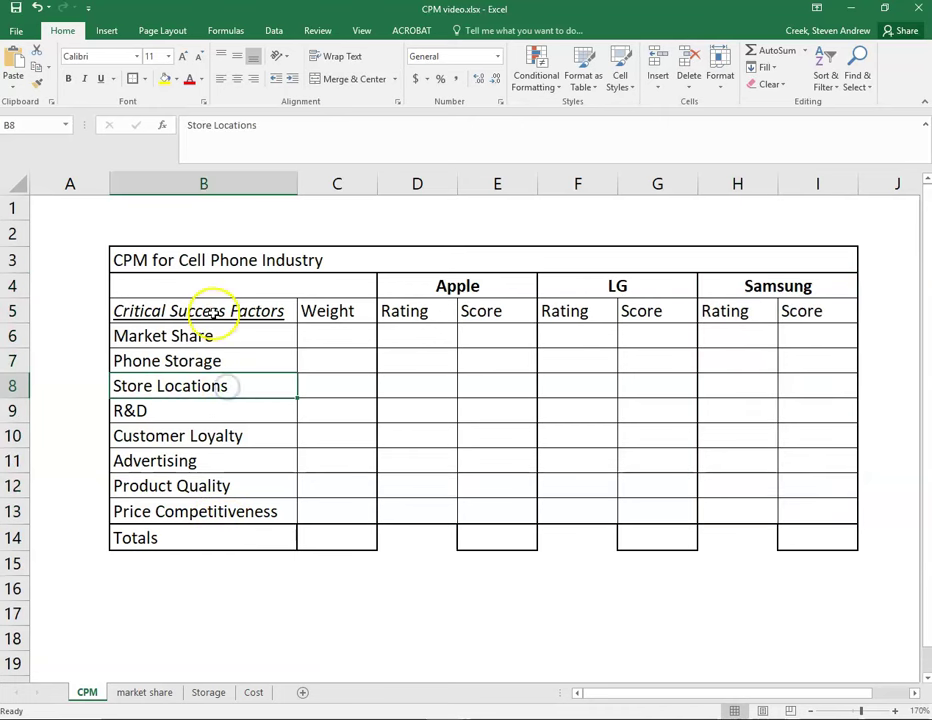
pyautogui.moveTo(211, 311); pyautogui.dragTo(203, 512)
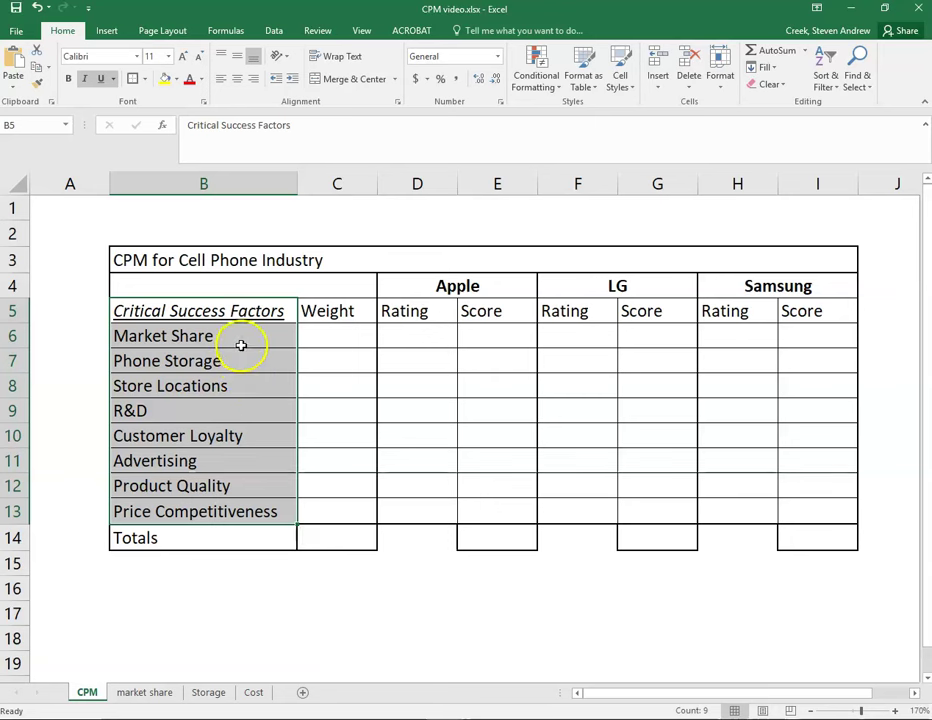
pyautogui.moveTo(335, 312); pyautogui.dragTo(333, 506)
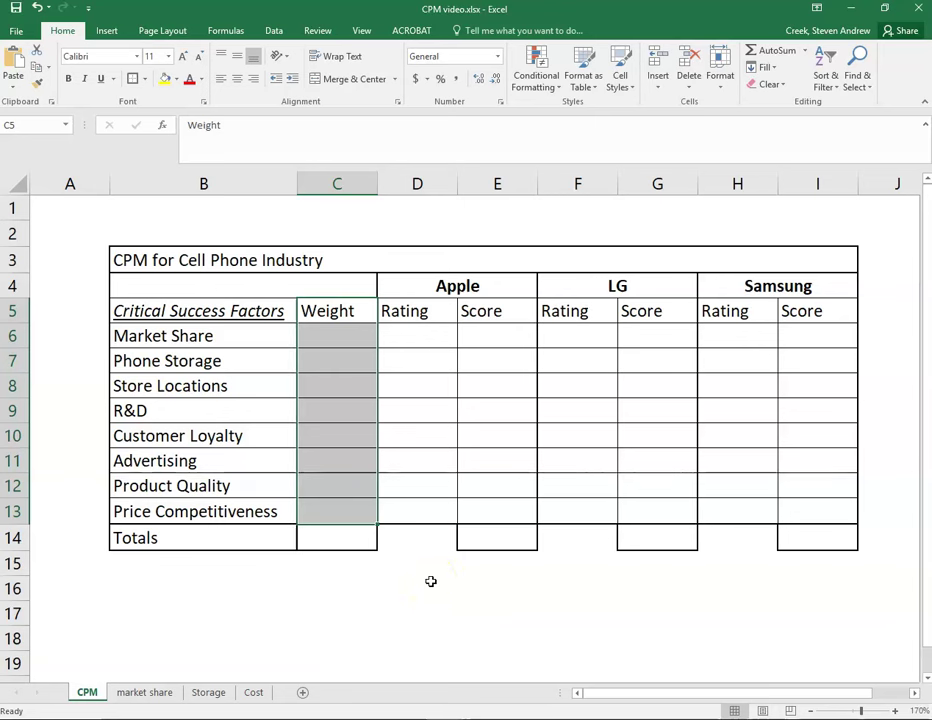
# Enter a SUM formula in C14 that totals the weights in C6:C13
pyautogui.click(334, 540)
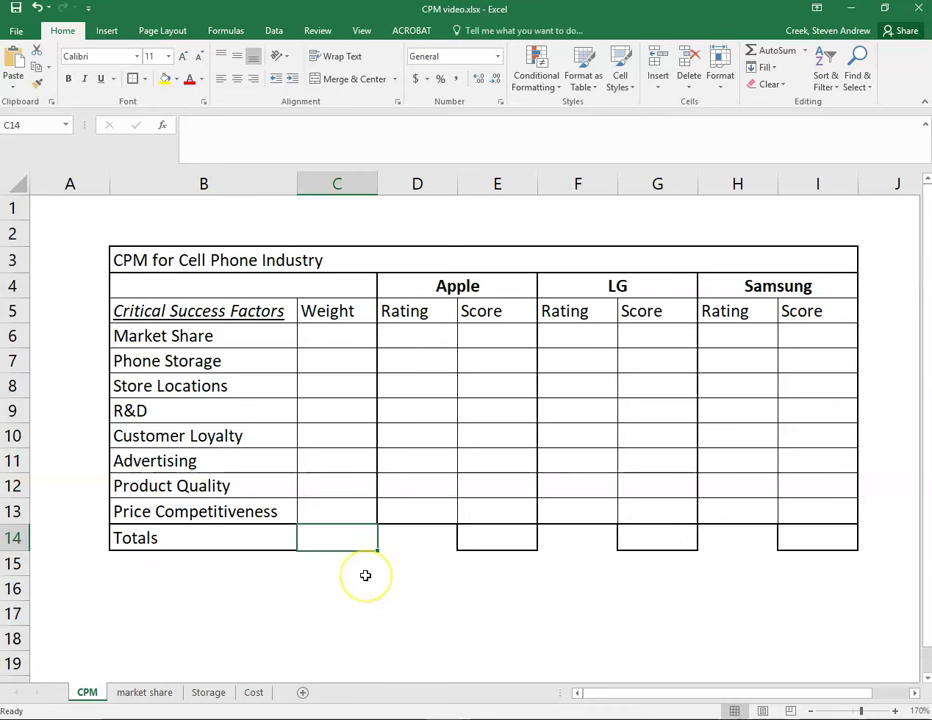
pyautogui.write('=sum')
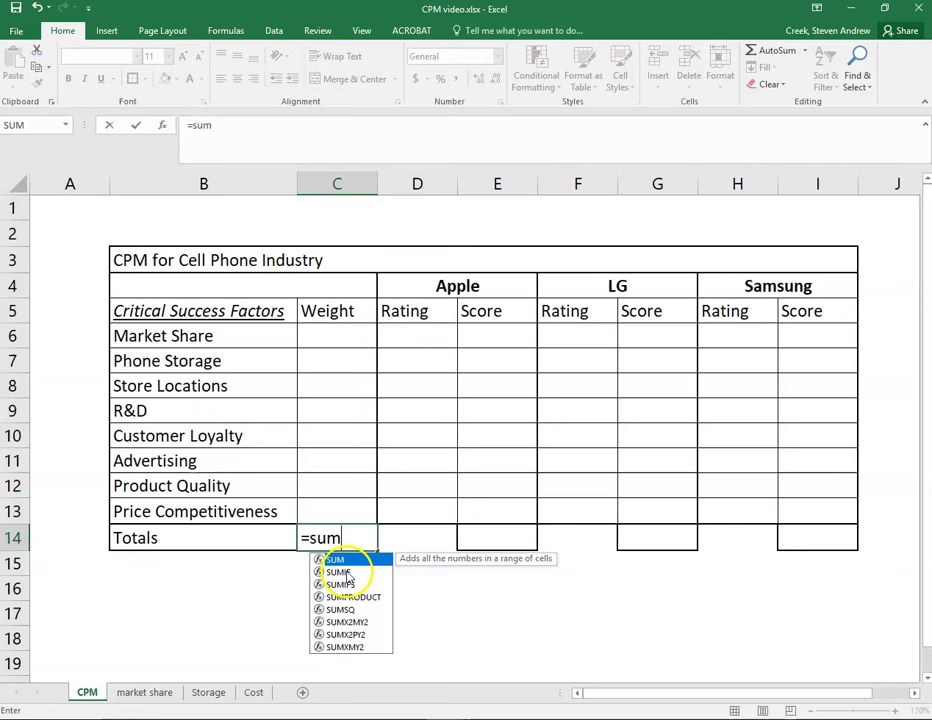
pyautogui.doubleClick(345, 560)
pyautogui.moveTo(347, 510); pyautogui.dragTo(346, 346)
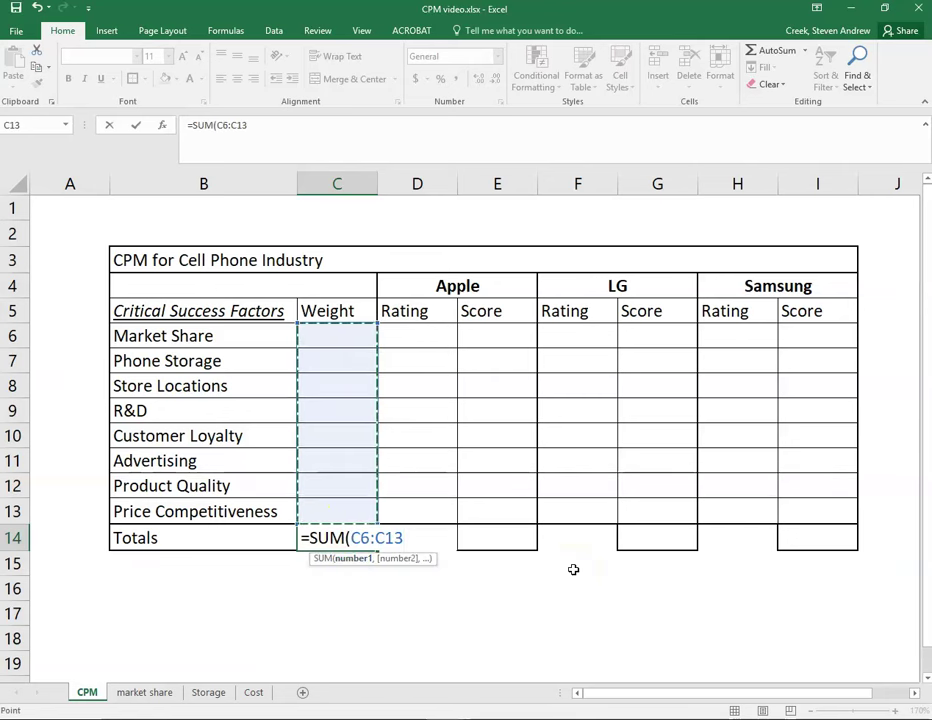
pyautogui.press('Return')
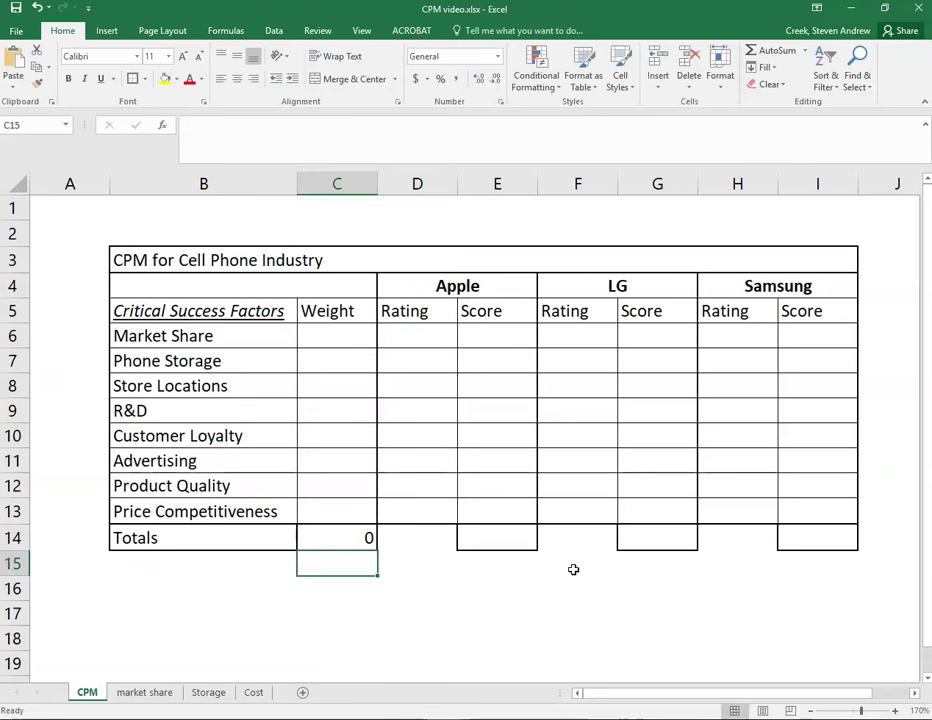
# Format the weight total in C14 to show two decimal places
pyautogui.click(369, 537)
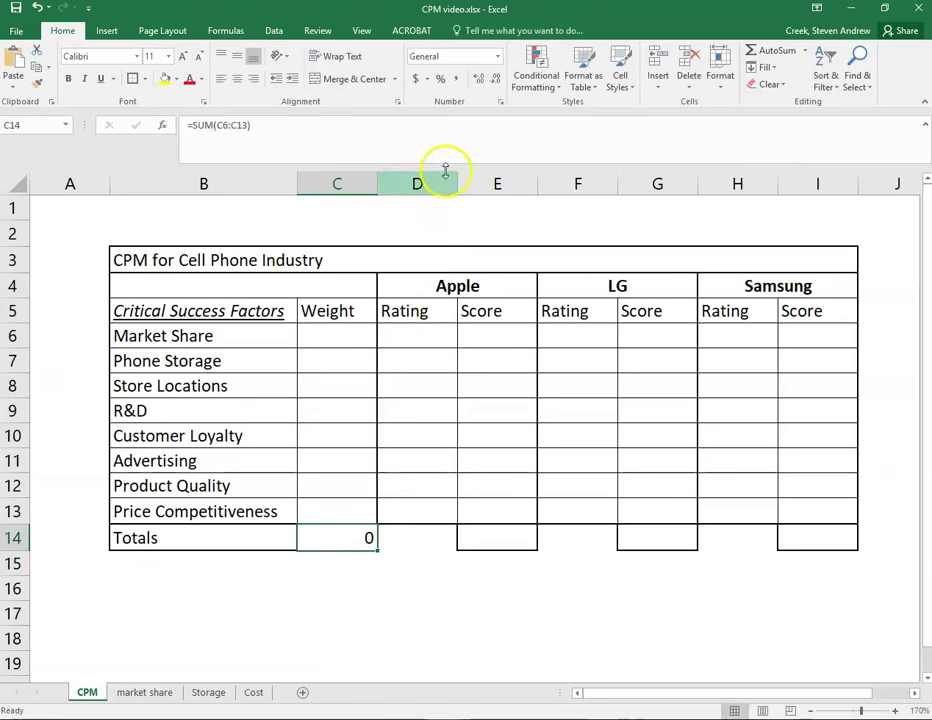
pyautogui.click(481, 79)
pyautogui.click(495, 80)
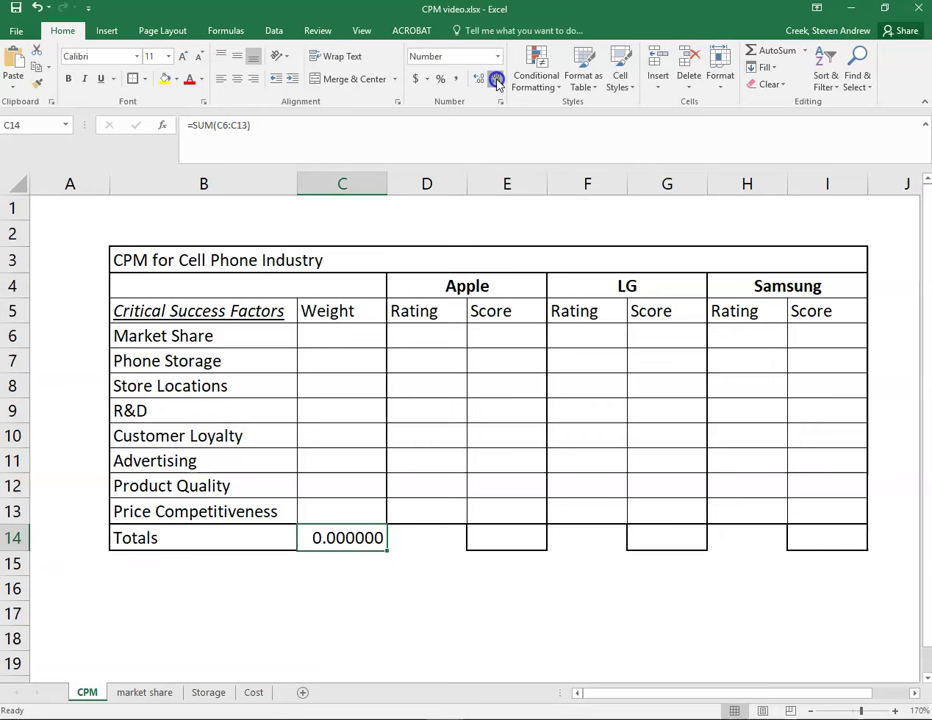
pyautogui.click(495, 80)
pyautogui.click(495, 80)
pyautogui.click(495, 80)
pyautogui.click(495, 80)
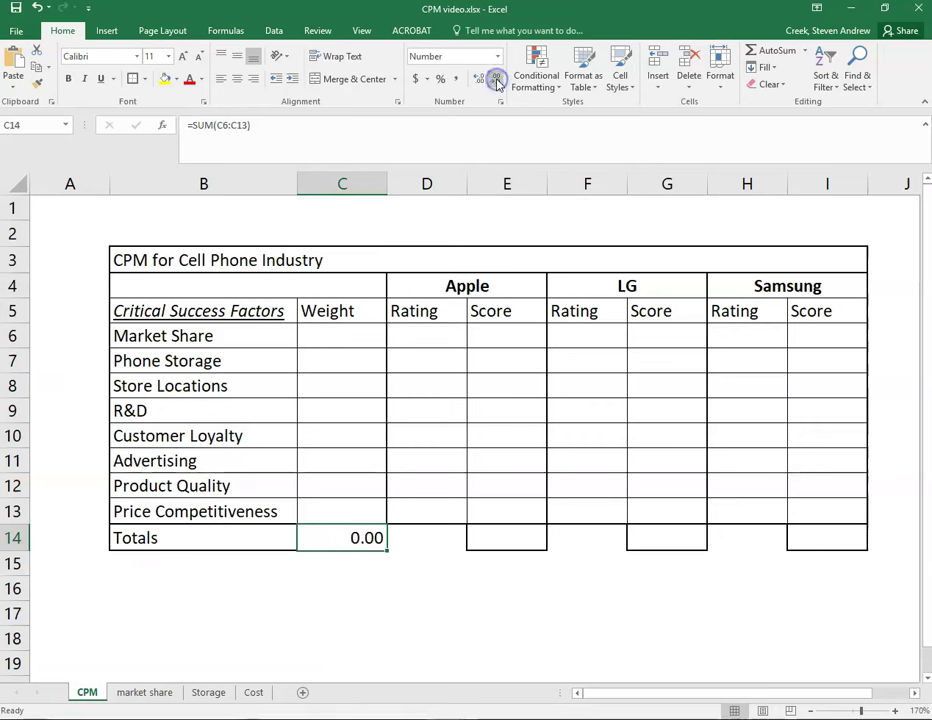
# Add the label "average" in B16 below the table and align it right
pyautogui.click(327, 594)
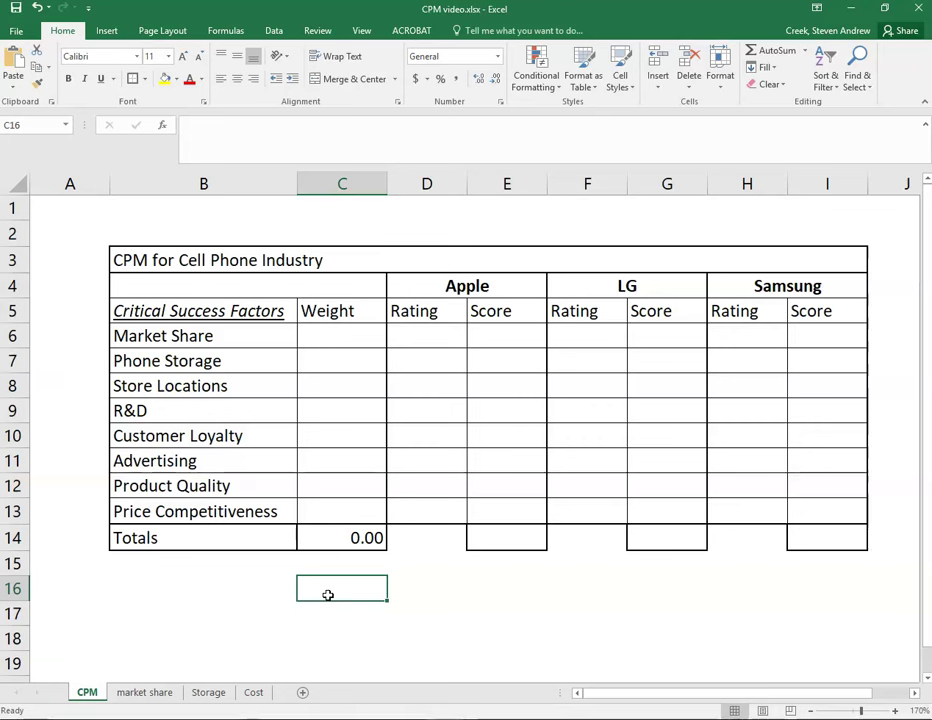
pyautogui.press('Left')
pyautogui.write('average')
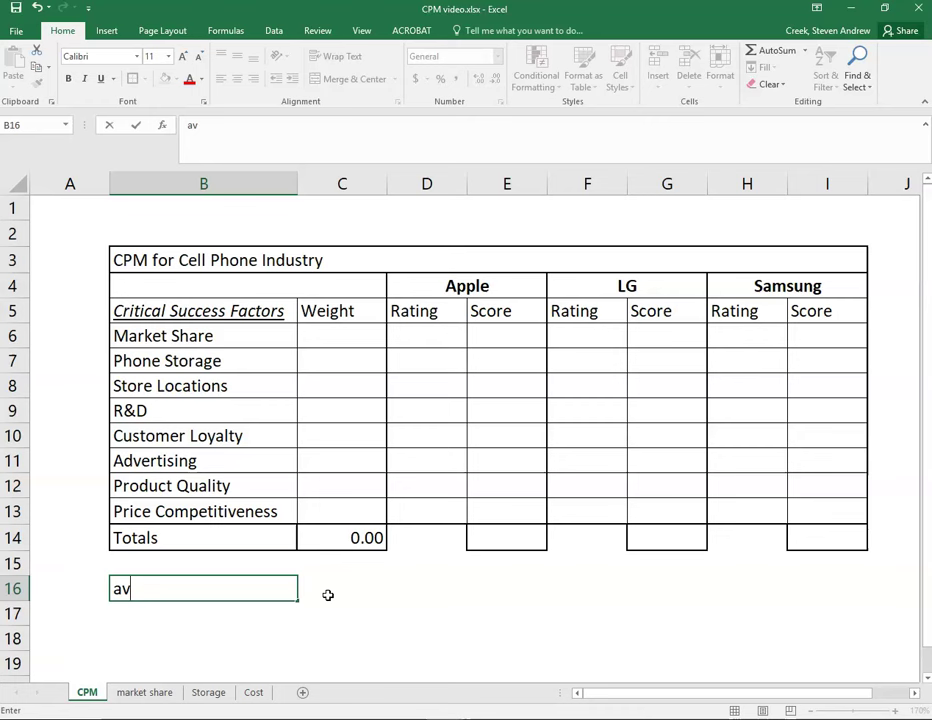
pyautogui.press('Return')
pyautogui.click(328, 595)
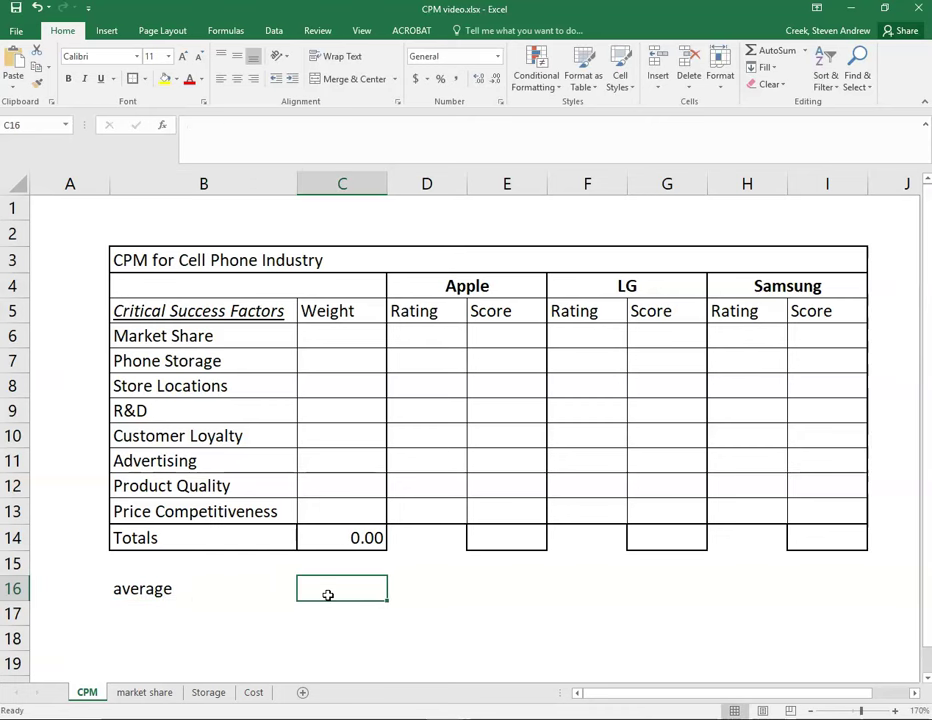
pyautogui.press('Left')
pyautogui.click(256, 79)
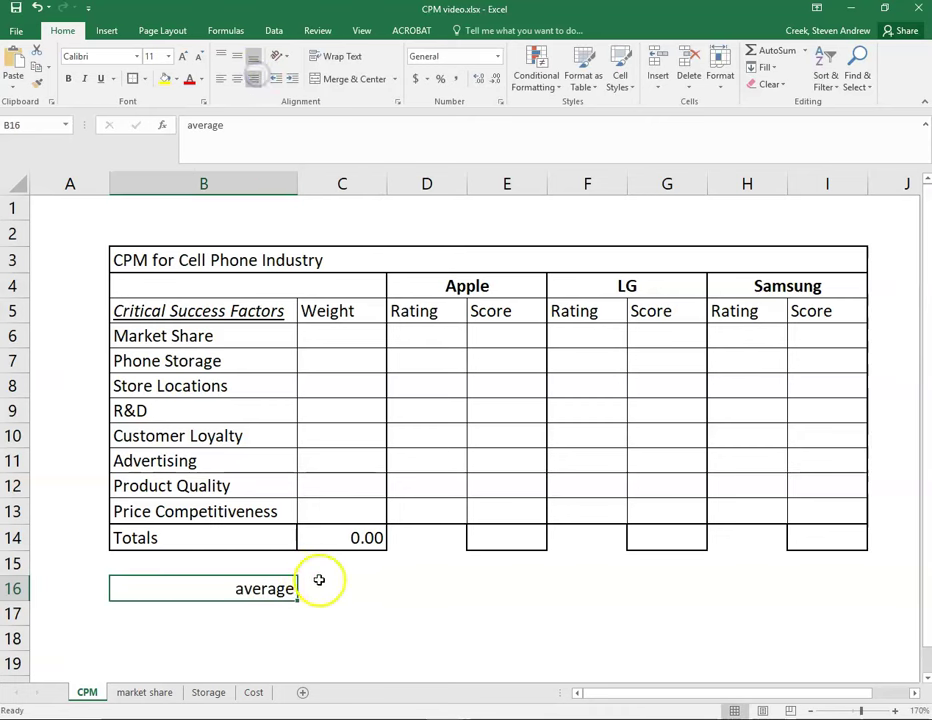
# Calculate the average weight for the eight success factors in C16 with the formula =1/8
pyautogui.click(322, 585)
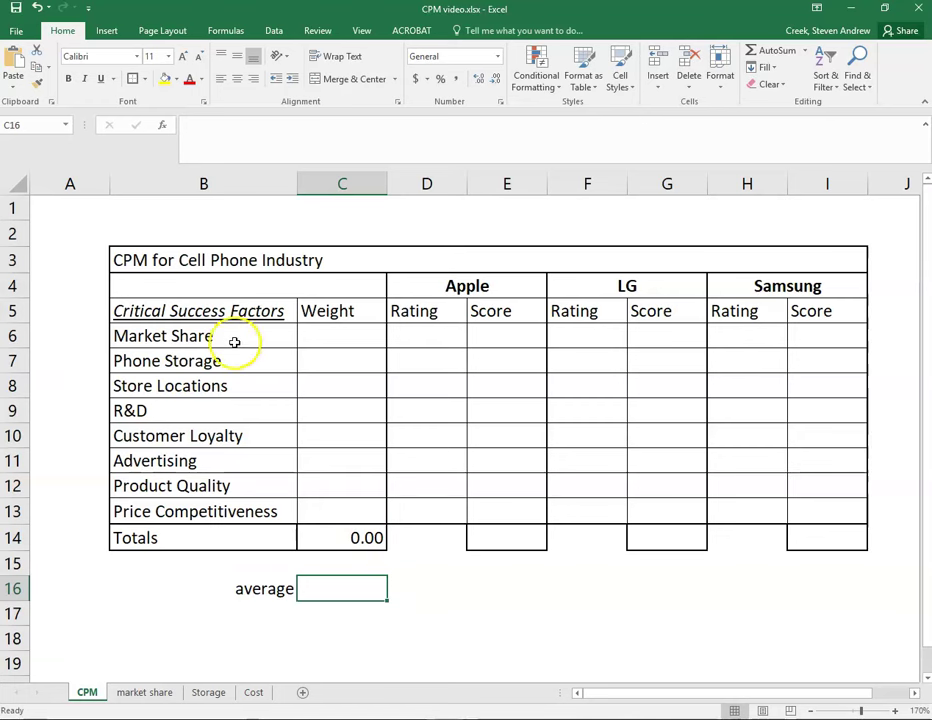
pyautogui.moveTo(235, 339); pyautogui.dragTo(243, 510)
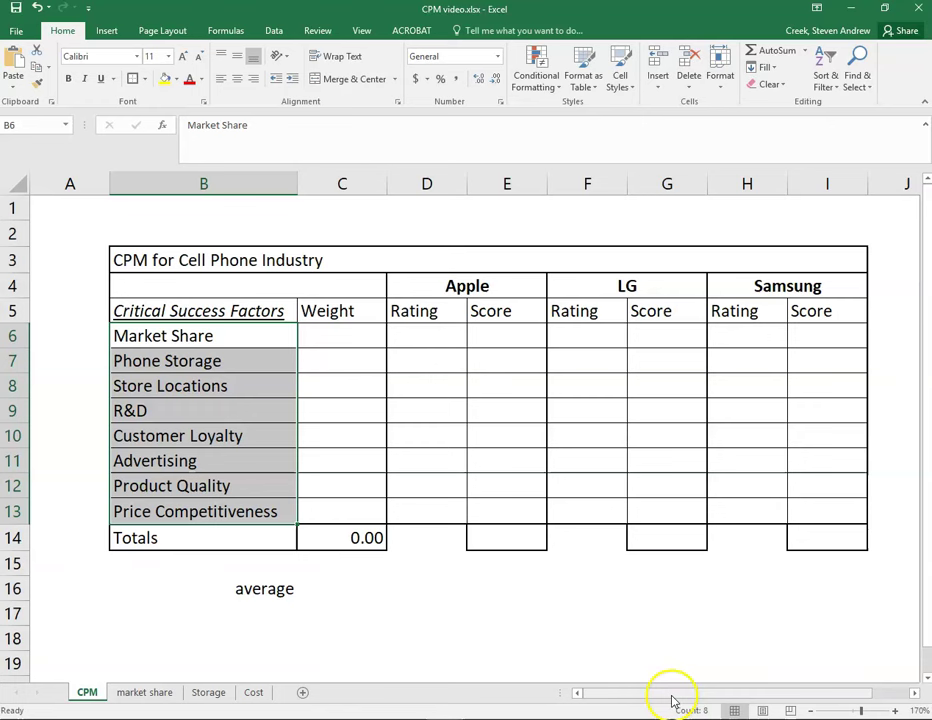
pyautogui.click(368, 593)
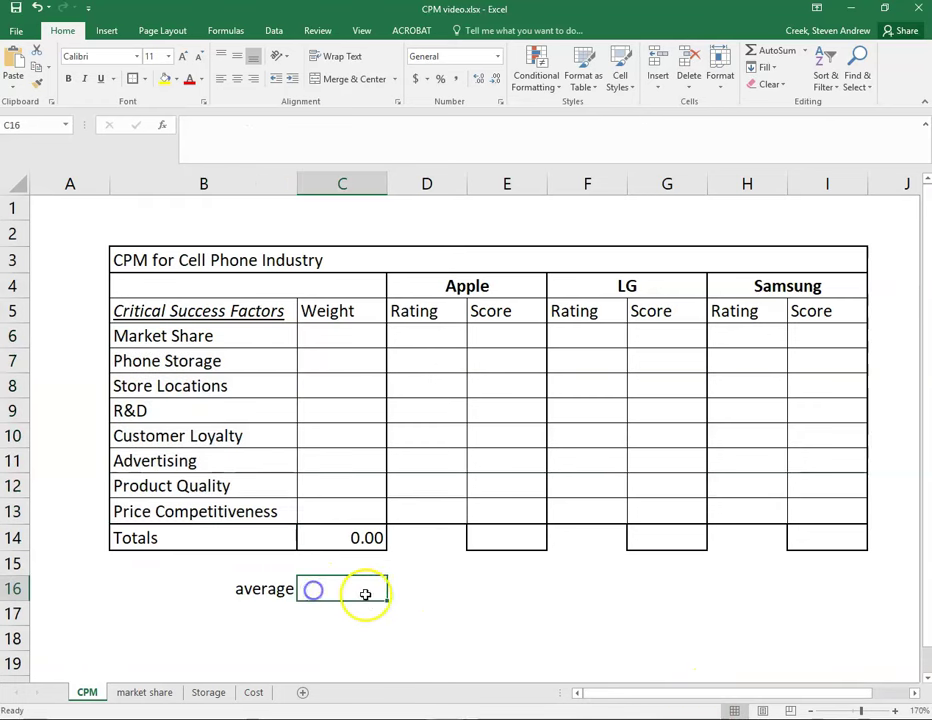
pyautogui.write('=')
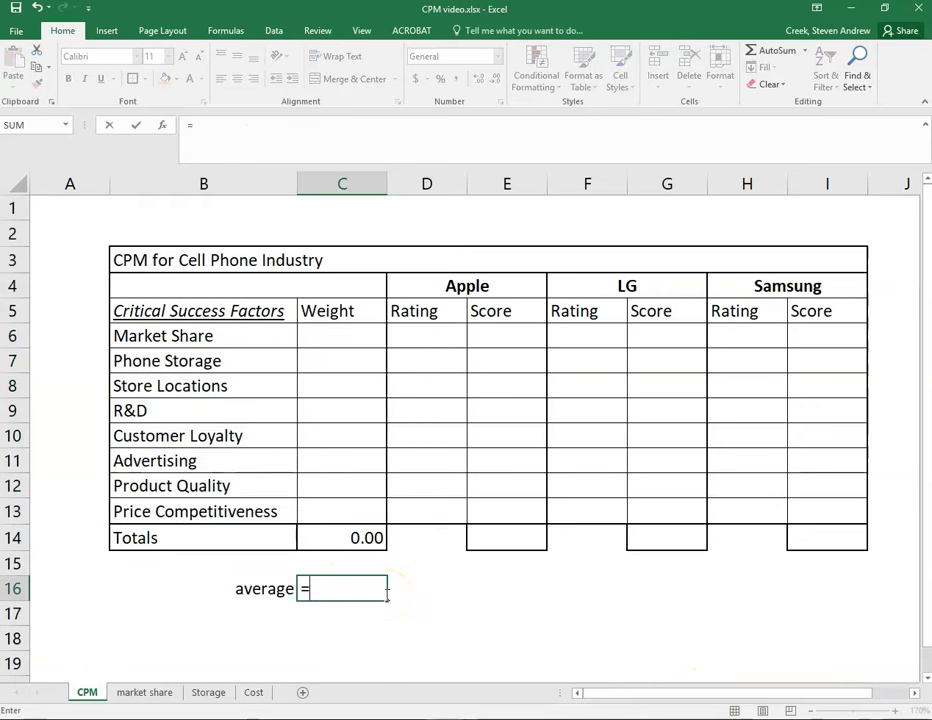
pyautogui.write('1/8')
pyautogui.press('Return')
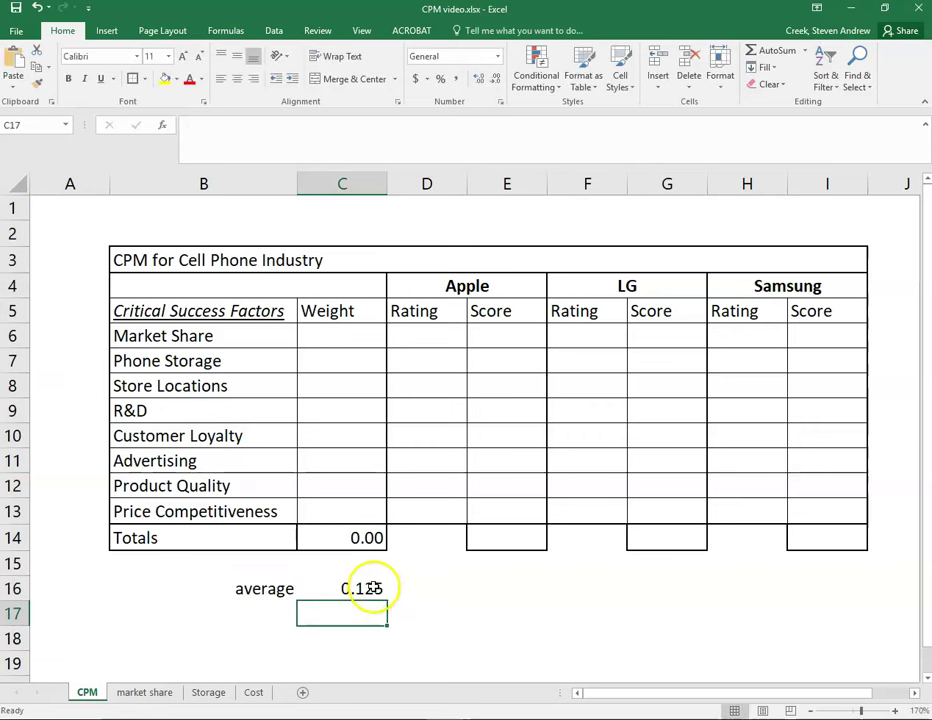
# Enter a weight of 0.125 for Market Share and fill it down through Price Competitiveness (C6:C13)
pyautogui.click(341, 335)
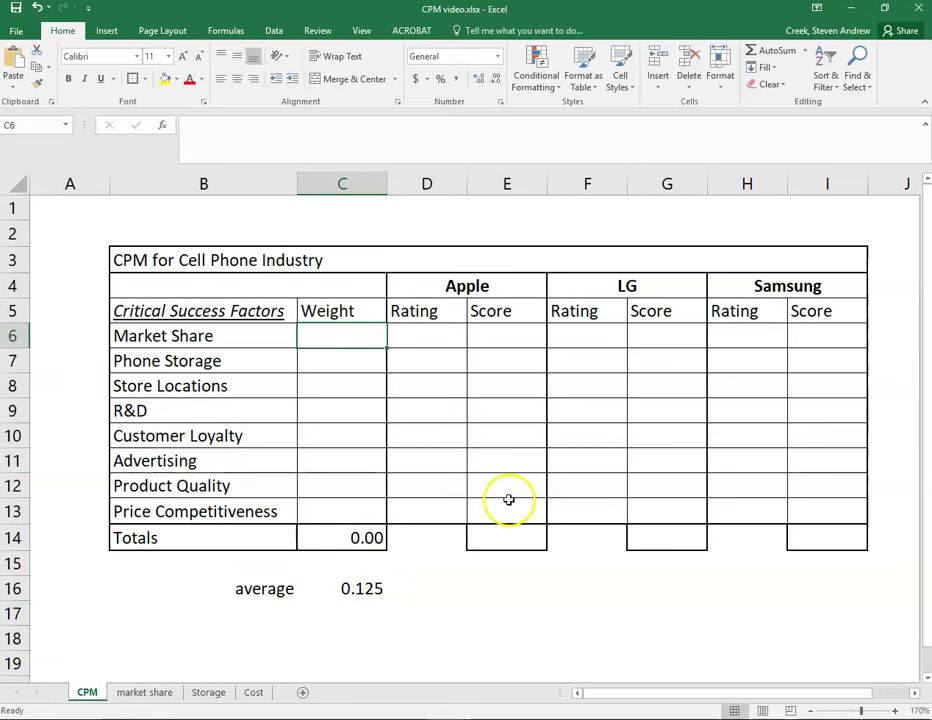
pyautogui.write('.125')
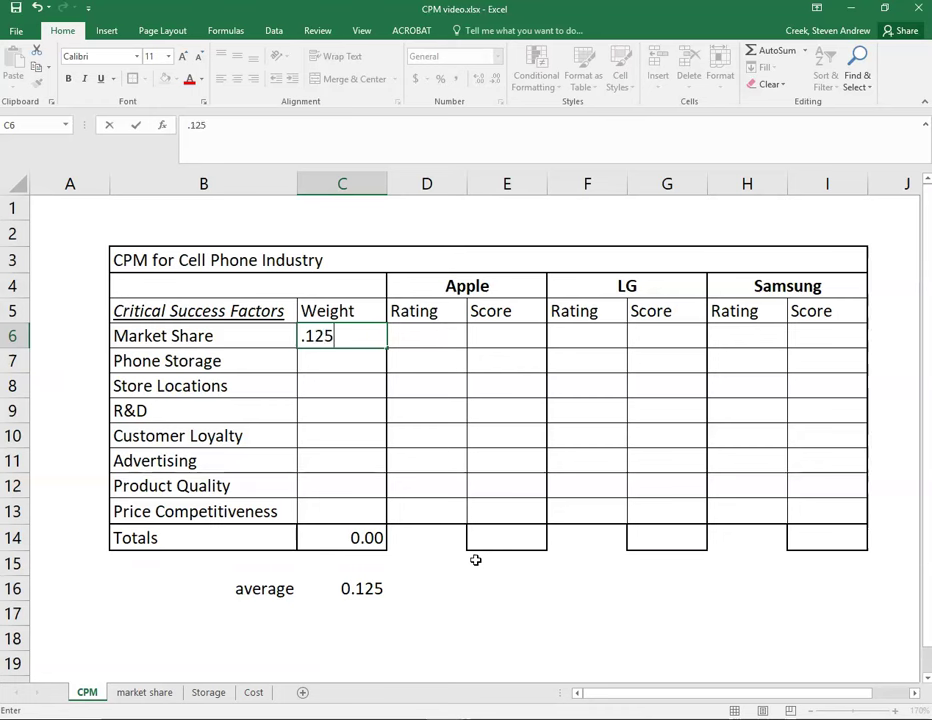
pyautogui.press('Return')
pyautogui.write('.125')
pyautogui.press('Return')
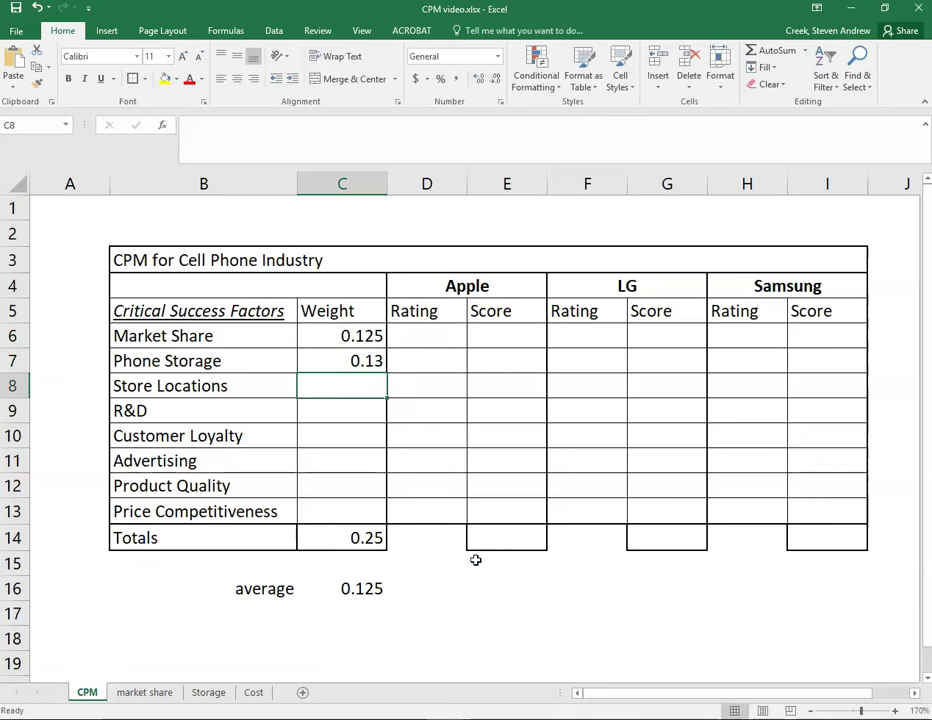
pyautogui.click(364, 334)
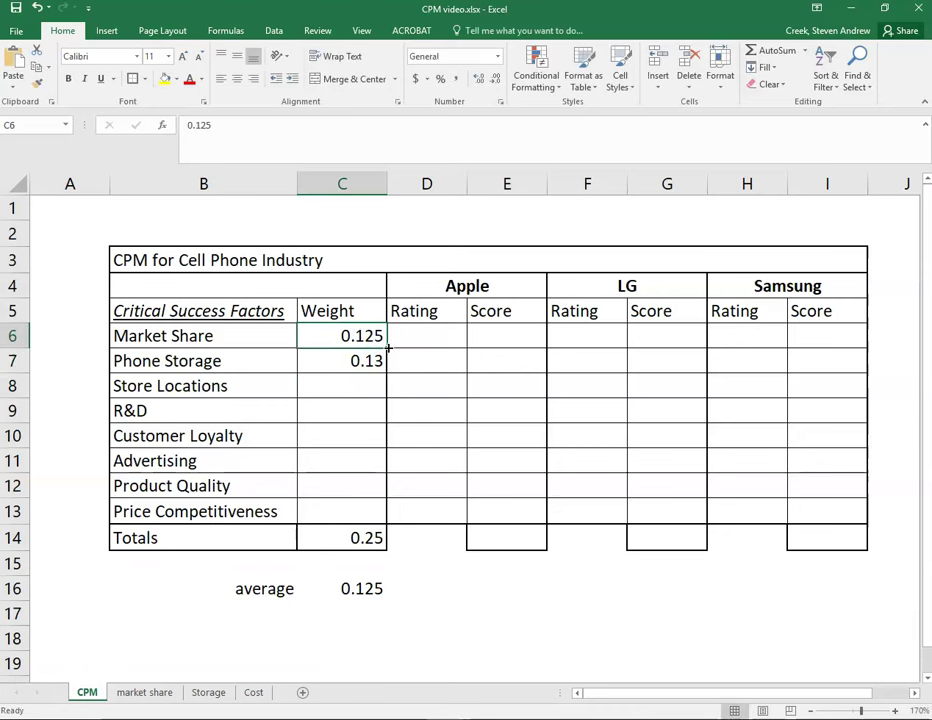
pyautogui.moveTo(386, 348); pyautogui.dragTo(370, 518)
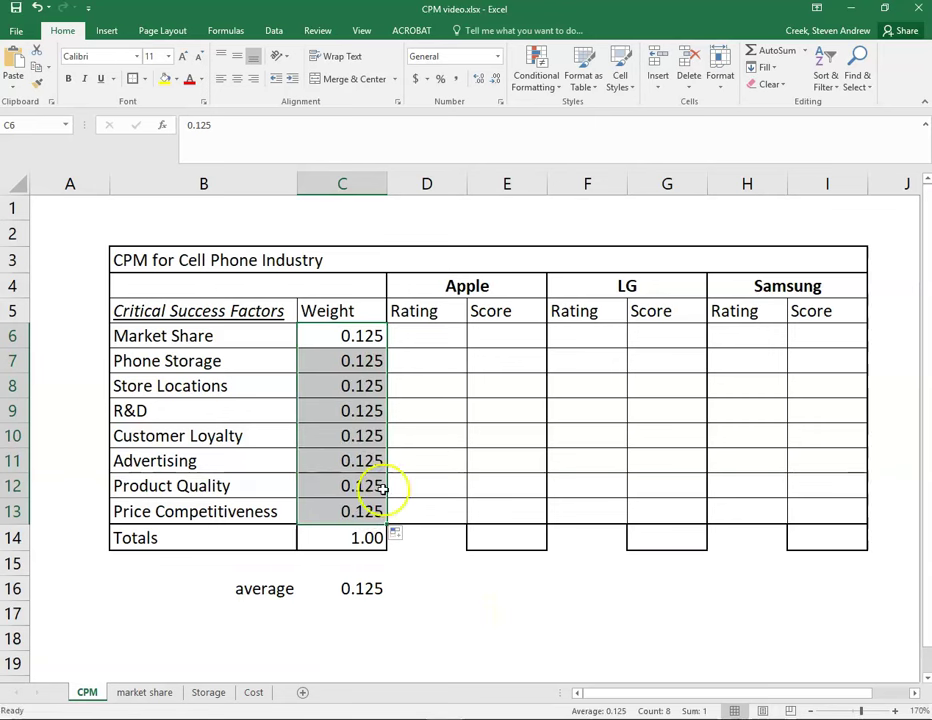
pyautogui.moveTo(362, 360); pyautogui.dragTo(353, 334)
pyautogui.click(353, 334)
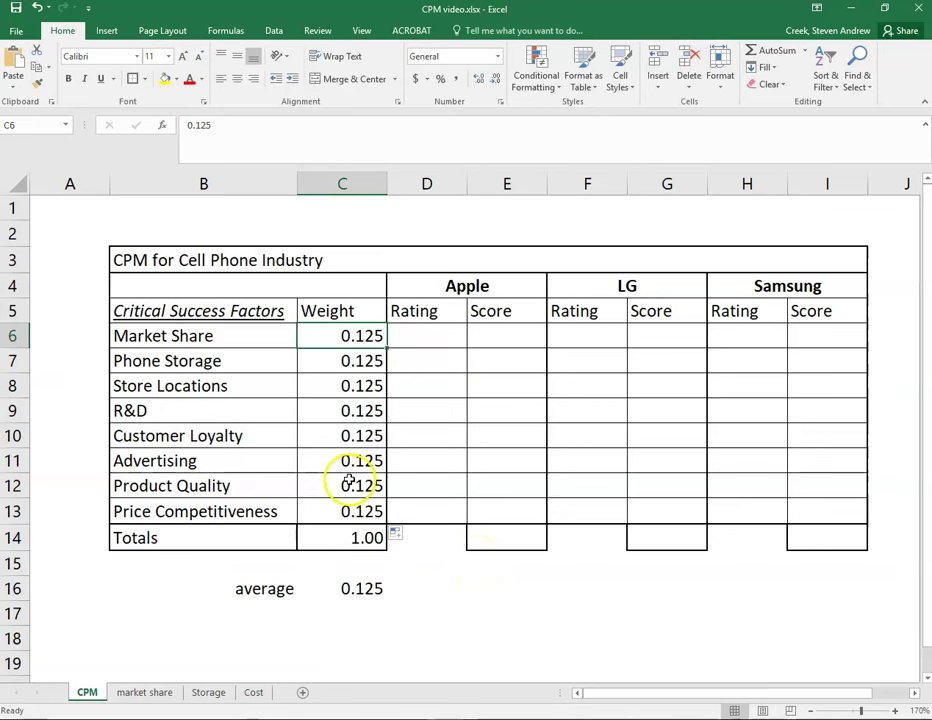
pyautogui.click(221, 337)
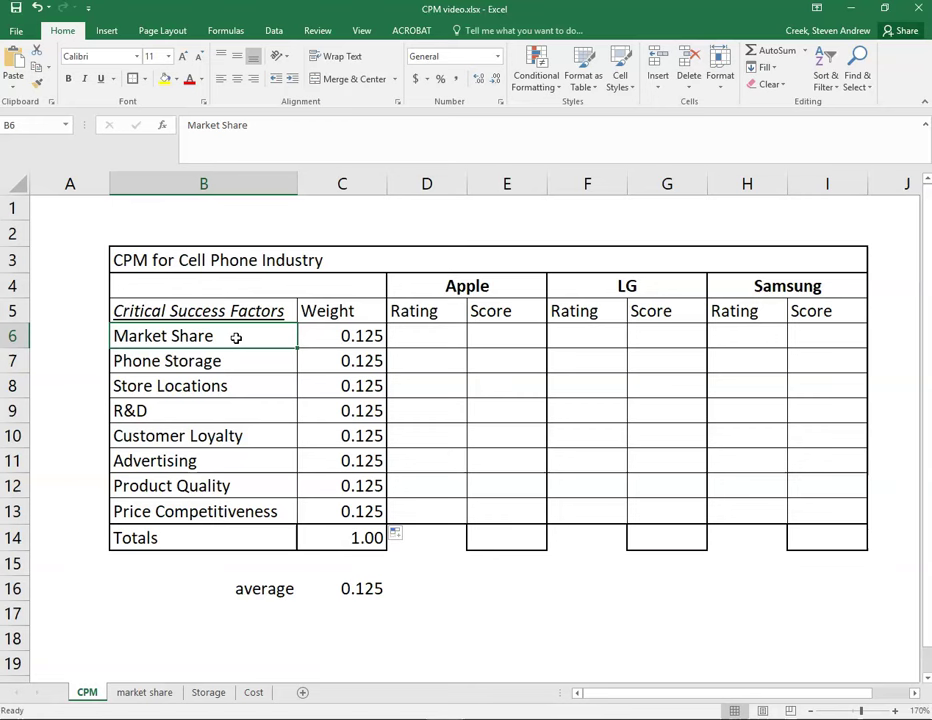
pyautogui.moveTo(236, 337); pyautogui.dragTo(239, 510)
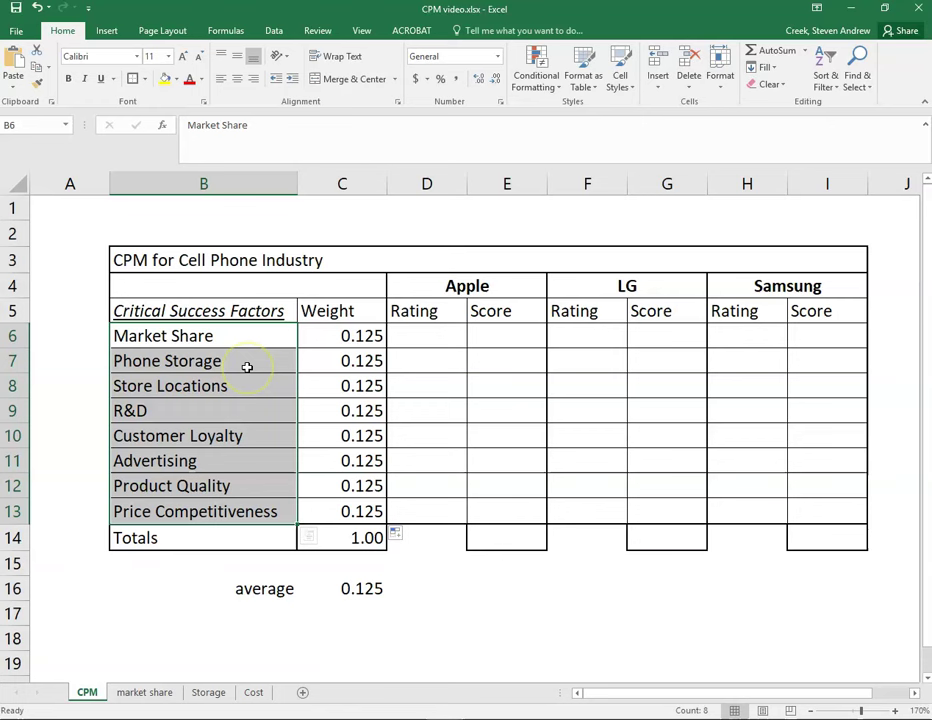
# Set the weights of Market Share to 0.13 and Phone Storage to 0.1
pyautogui.click(342, 336)
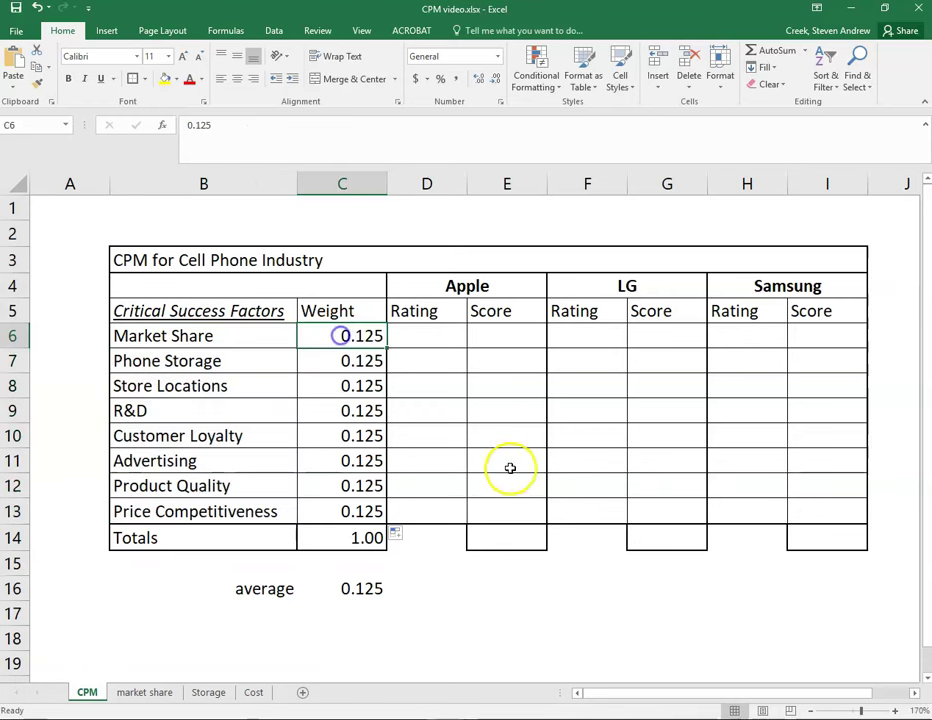
pyautogui.write('.13')
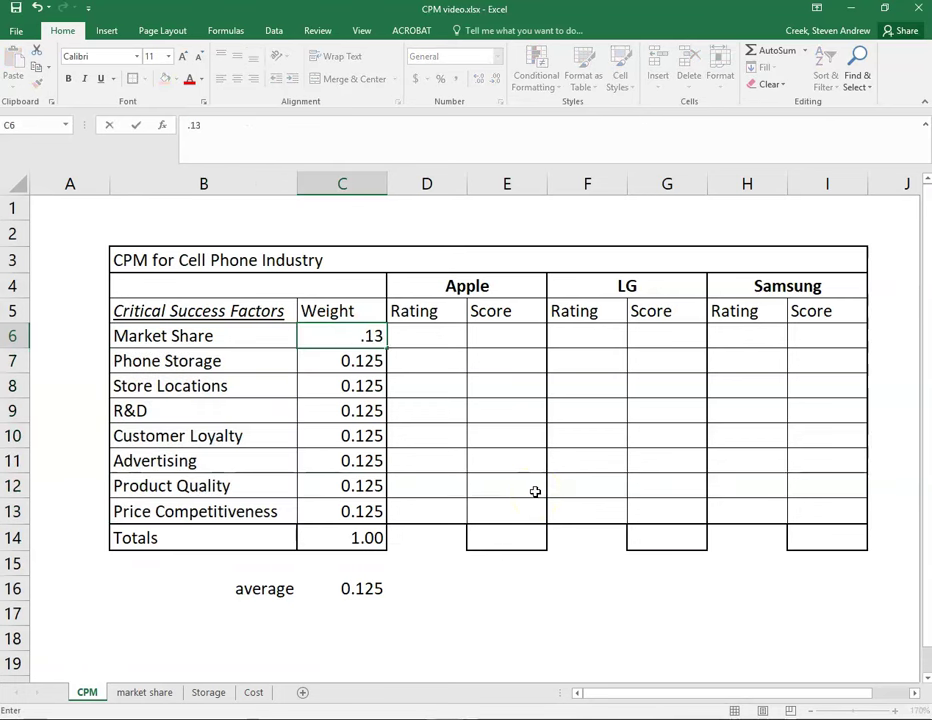
pyautogui.press('Return')
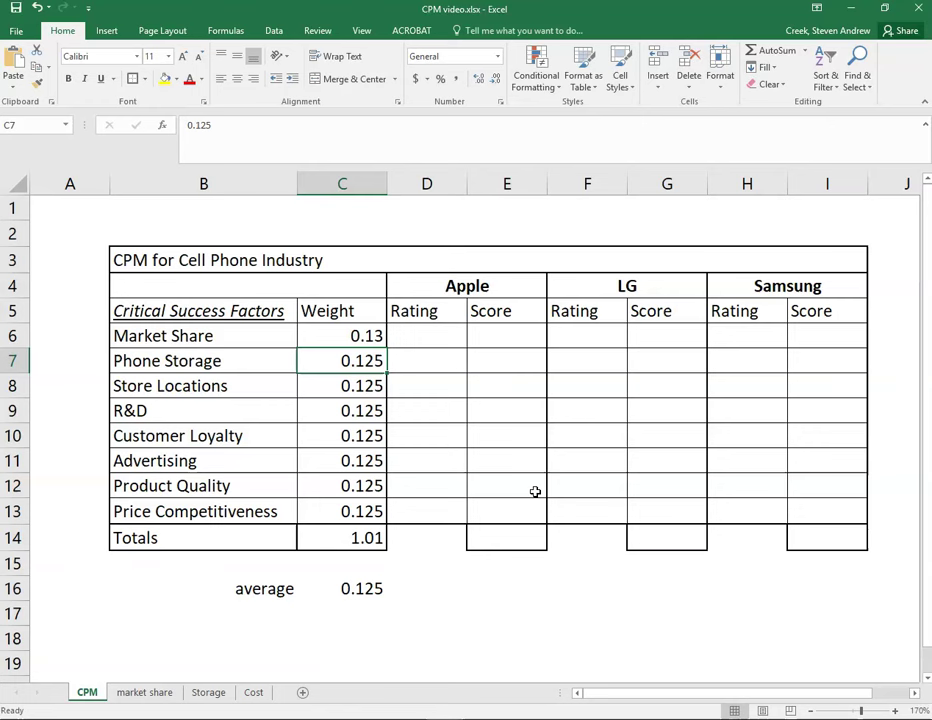
pyautogui.write('.1')
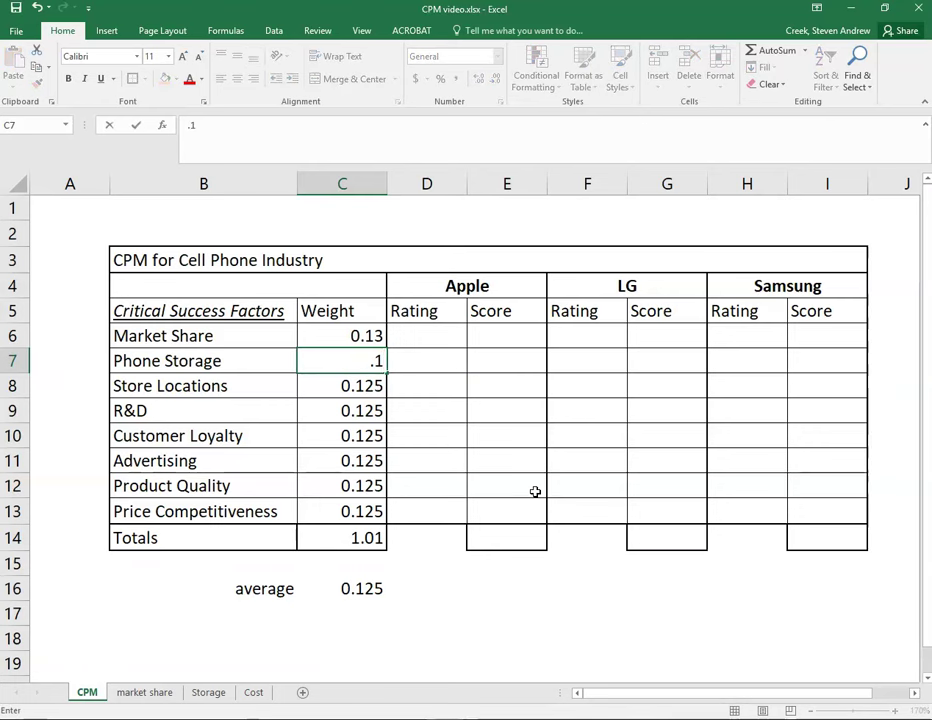
pyautogui.press('Return')
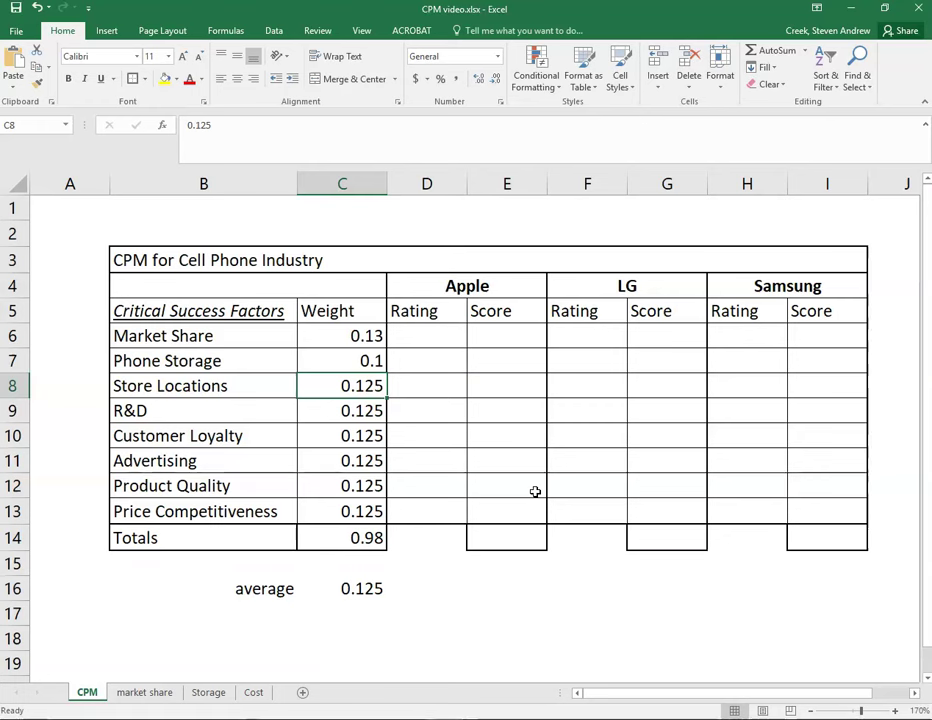
# Set the weights of Store Locations to 0.08 and R&D to 0.17, and check the weight total
pyautogui.write('.08')
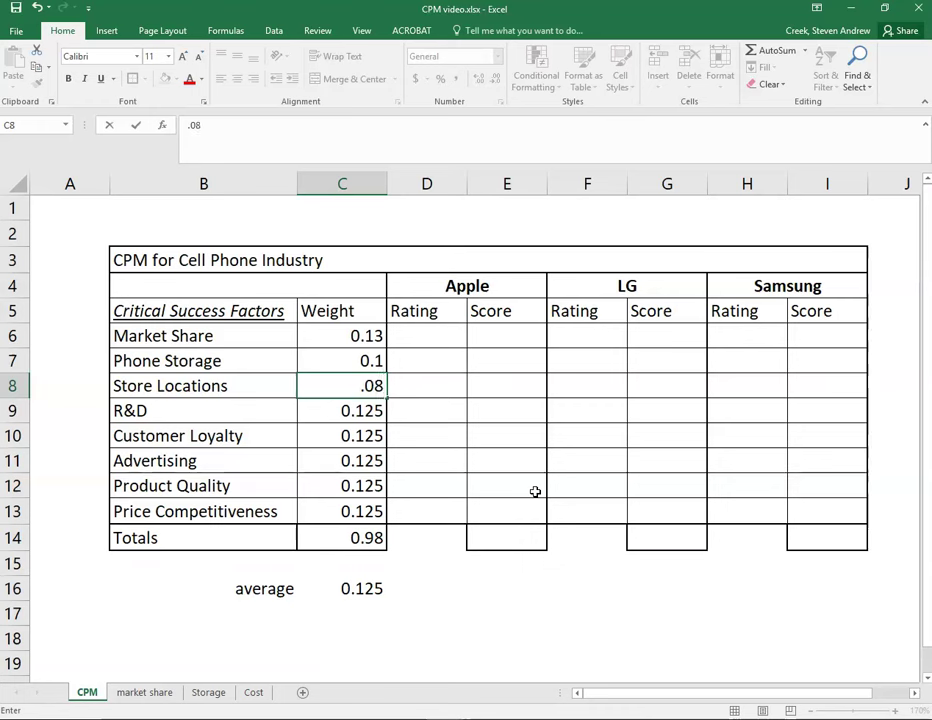
pyautogui.press('Return')
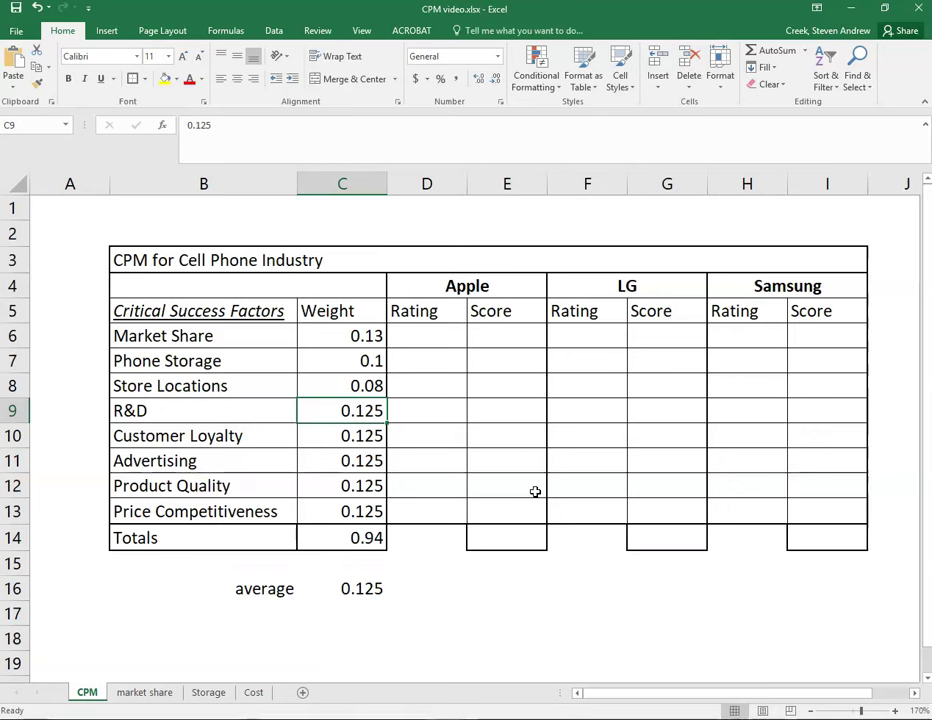
pyautogui.write('.17')
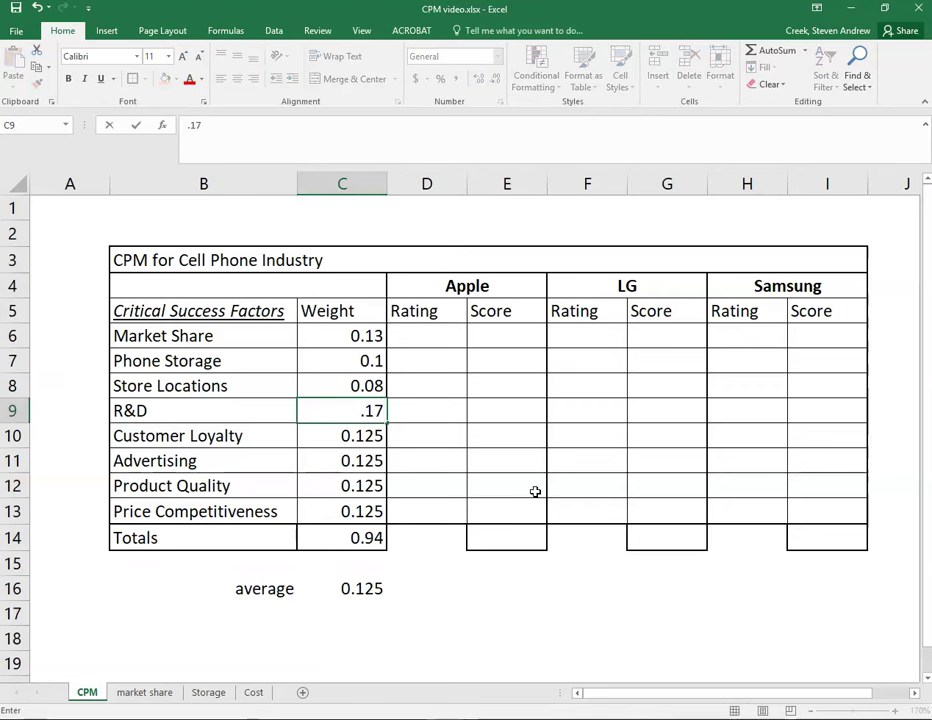
pyautogui.press('Return')
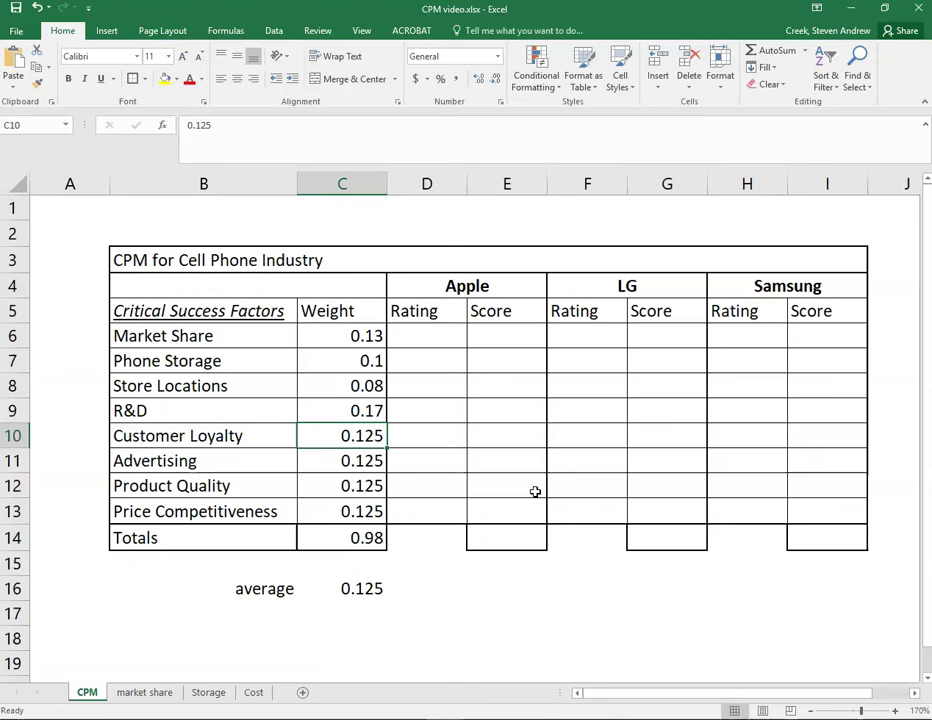
pyautogui.click(366, 537)
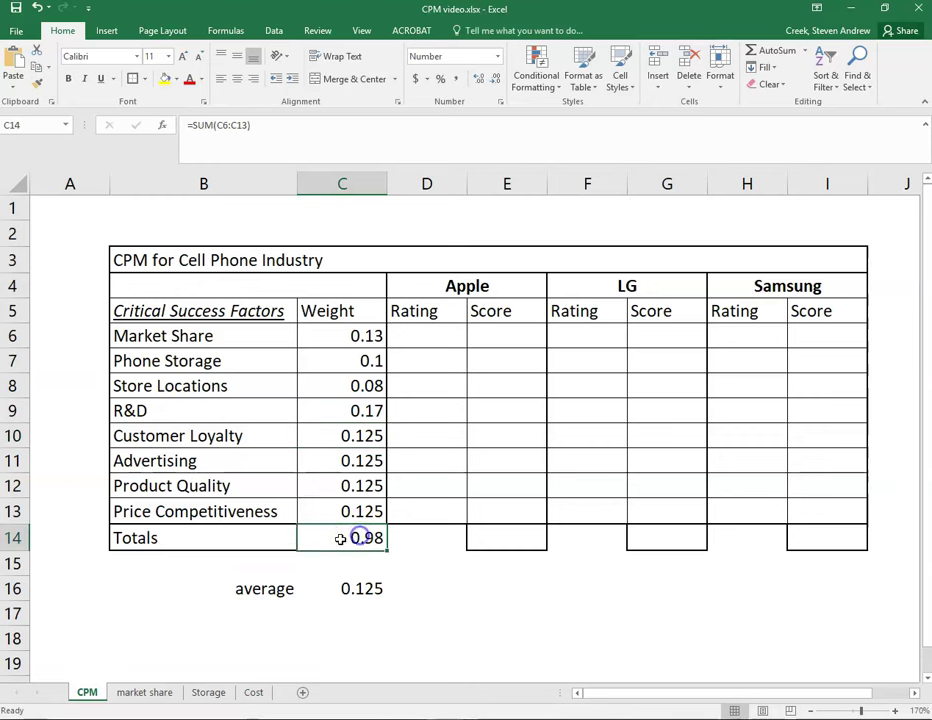
# Set the weights of Customer Loyalty to 0.15 and Advertising to 0.12
pyautogui.click(368, 436)
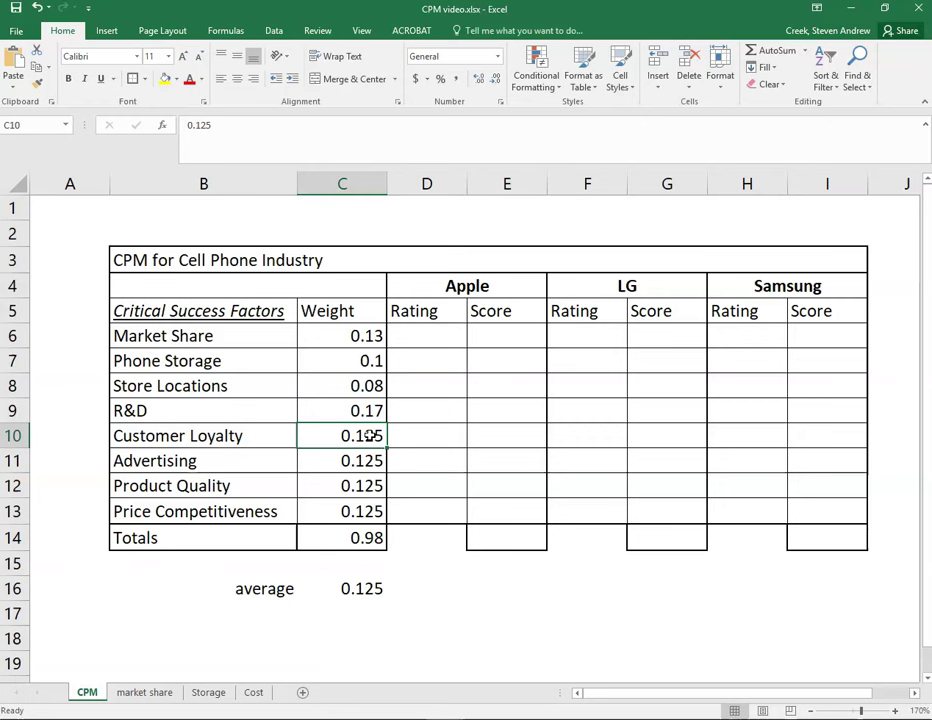
pyautogui.write('.15')
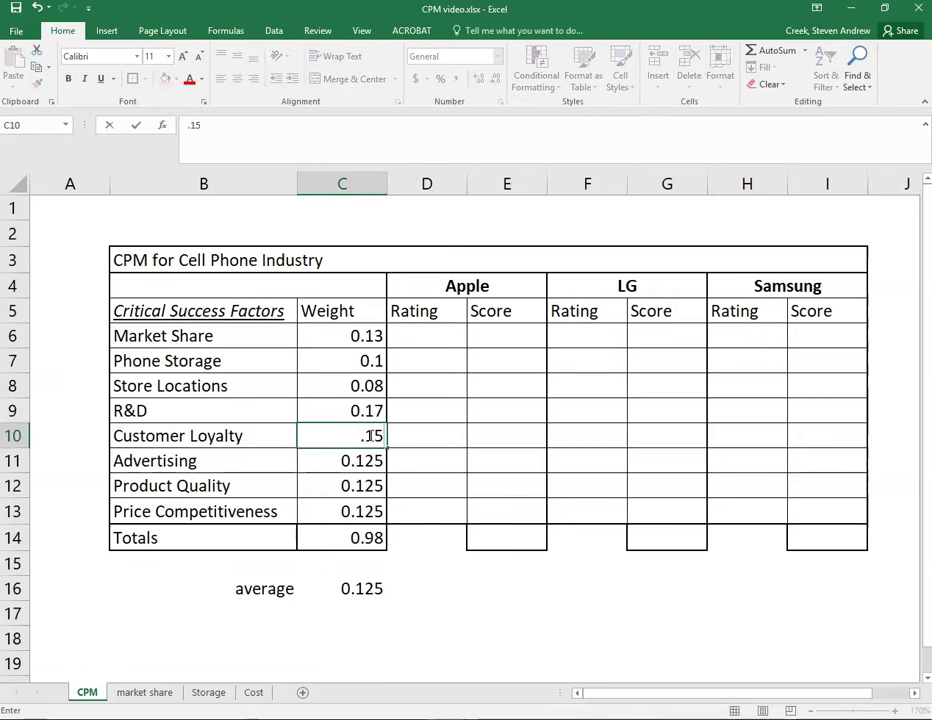
pyautogui.press('Return')
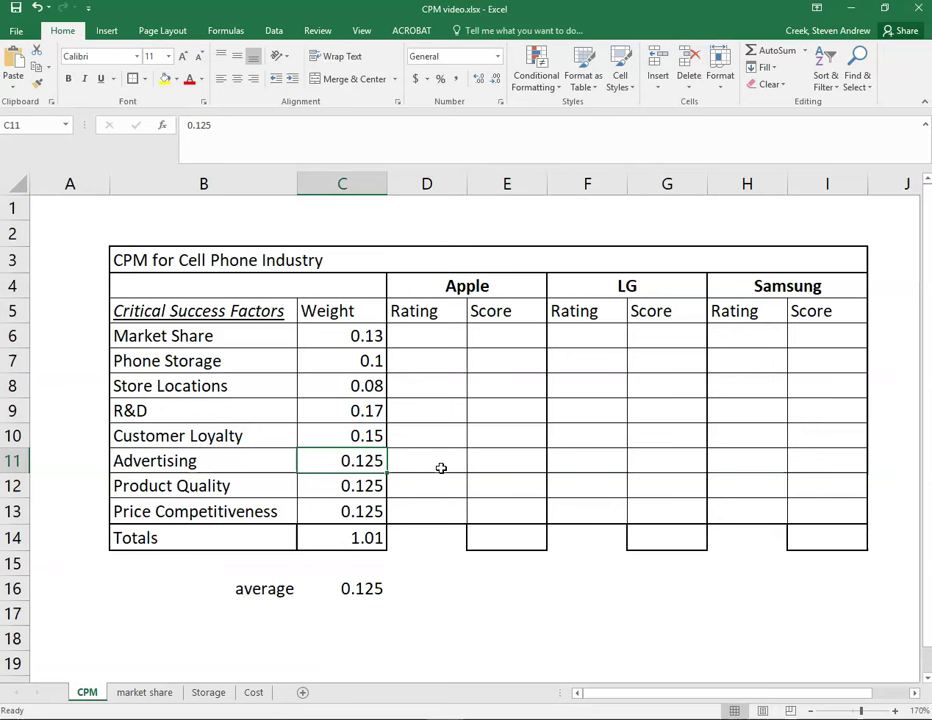
pyautogui.write('.12')
pyautogui.press('Return')
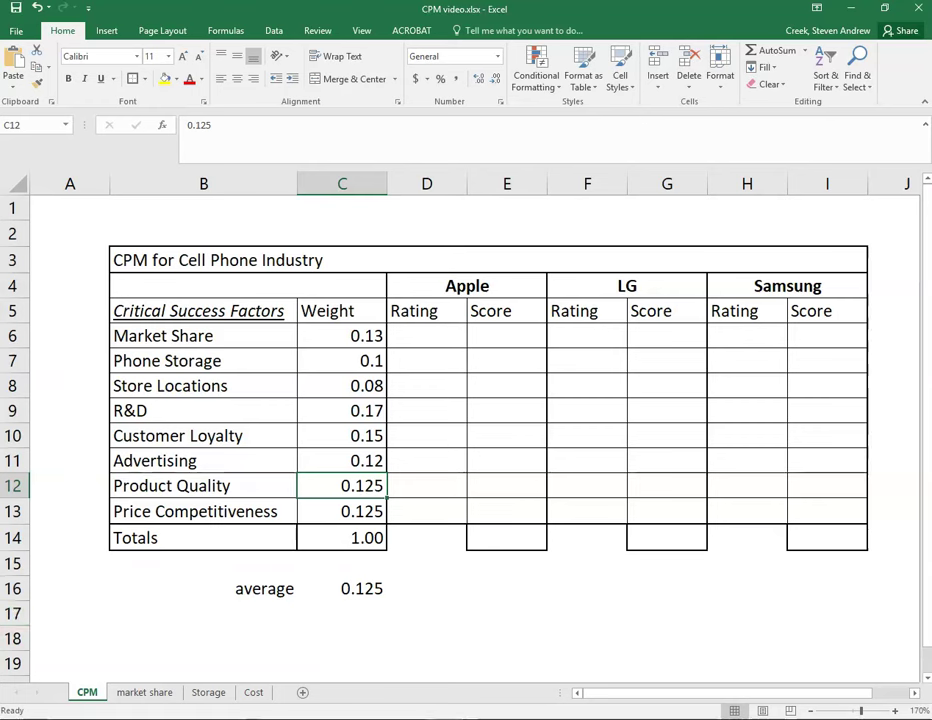
# Set the weights of Product Quality to 0.16 and Price Competitiveness to 0.1
pyautogui.press('BackSpace')
pyautogui.write('.16')
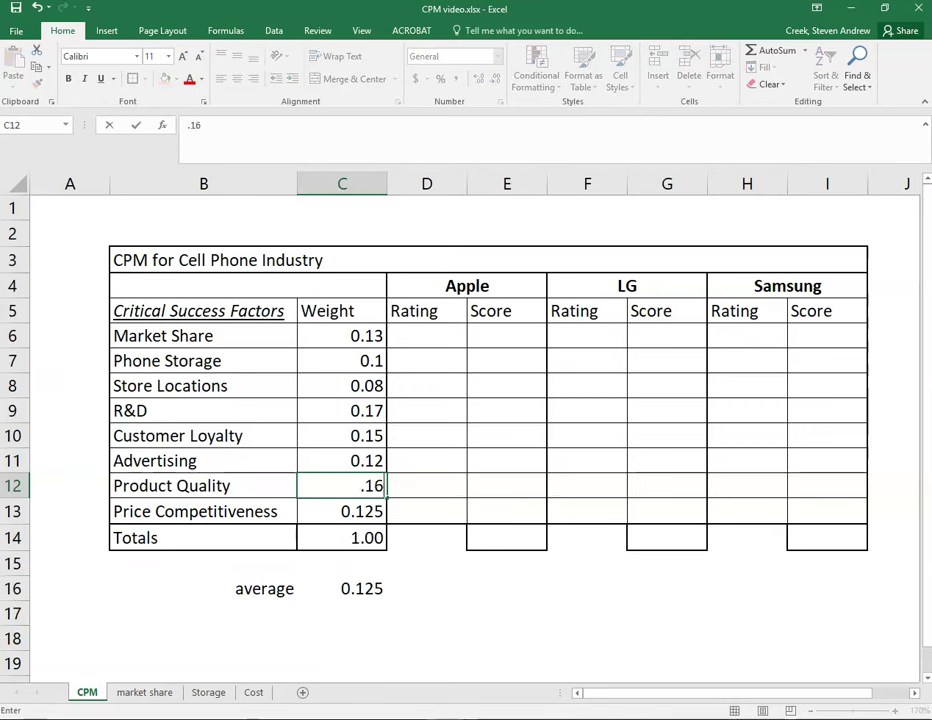
pyautogui.press('Return')
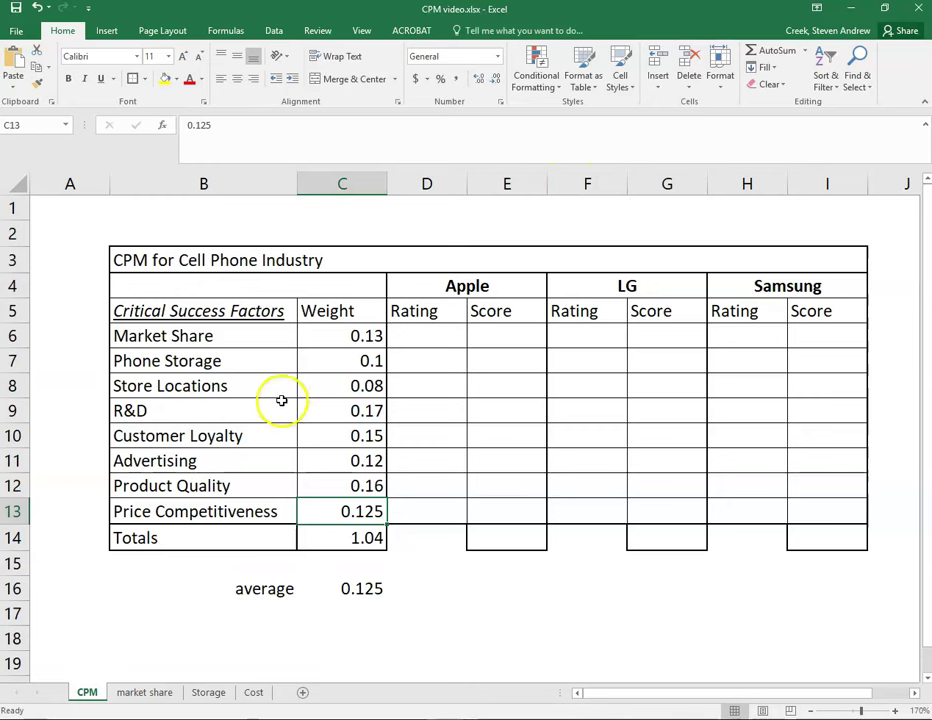
pyautogui.click(346, 406)
pyautogui.click(380, 485)
pyautogui.click(384, 507)
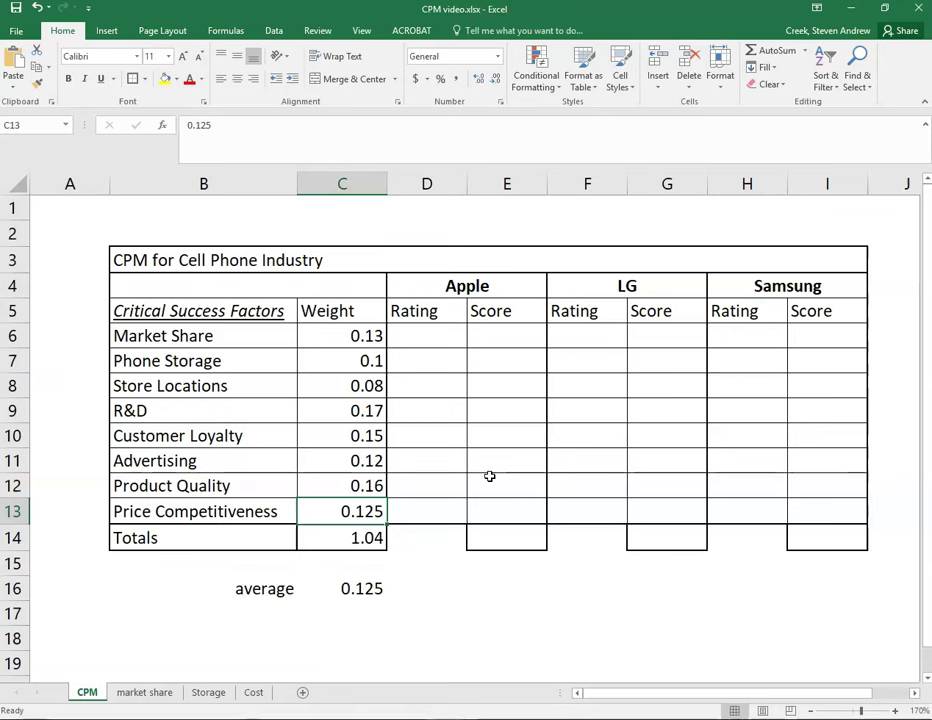
pyautogui.write('.1')
pyautogui.press('Return')
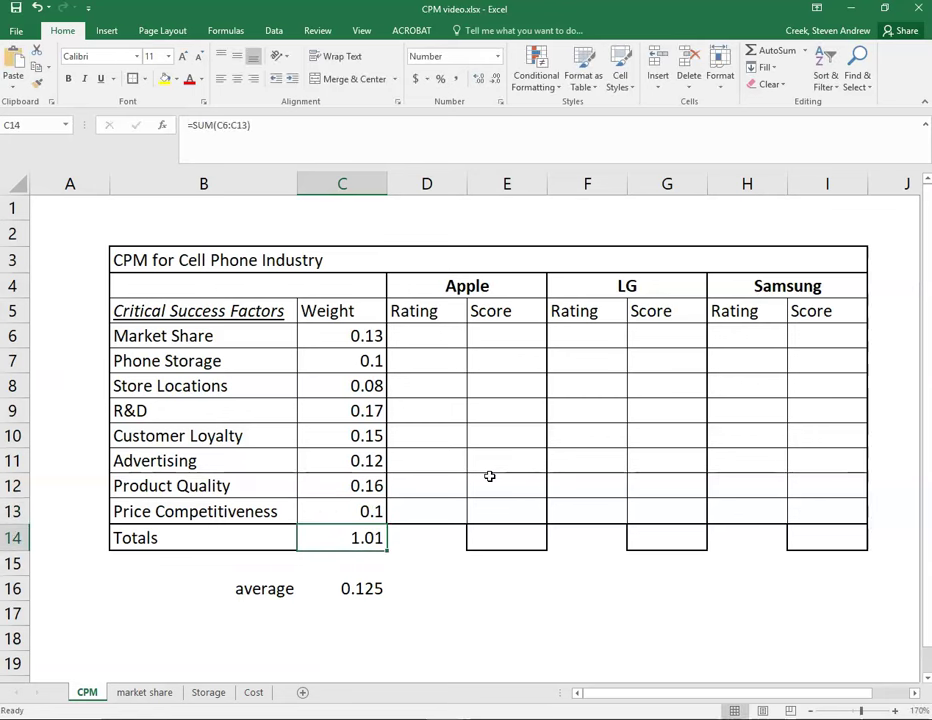
# Review the weights against their total and set the Customer Loyalty weight to 0.14
pyautogui.moveTo(360, 331); pyautogui.dragTo(362, 511)
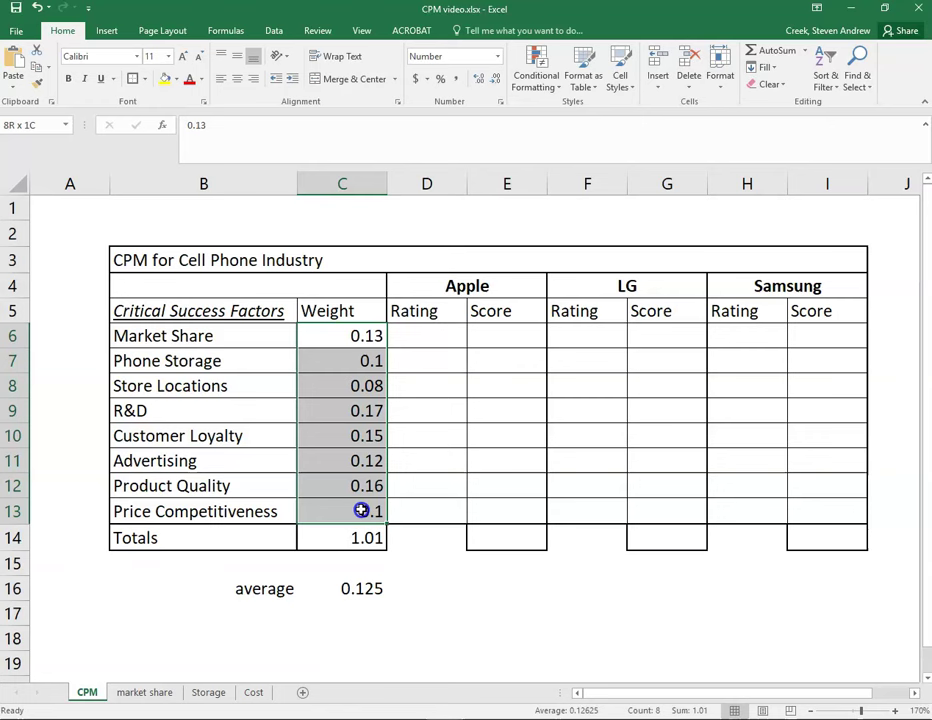
pyautogui.click(366, 537)
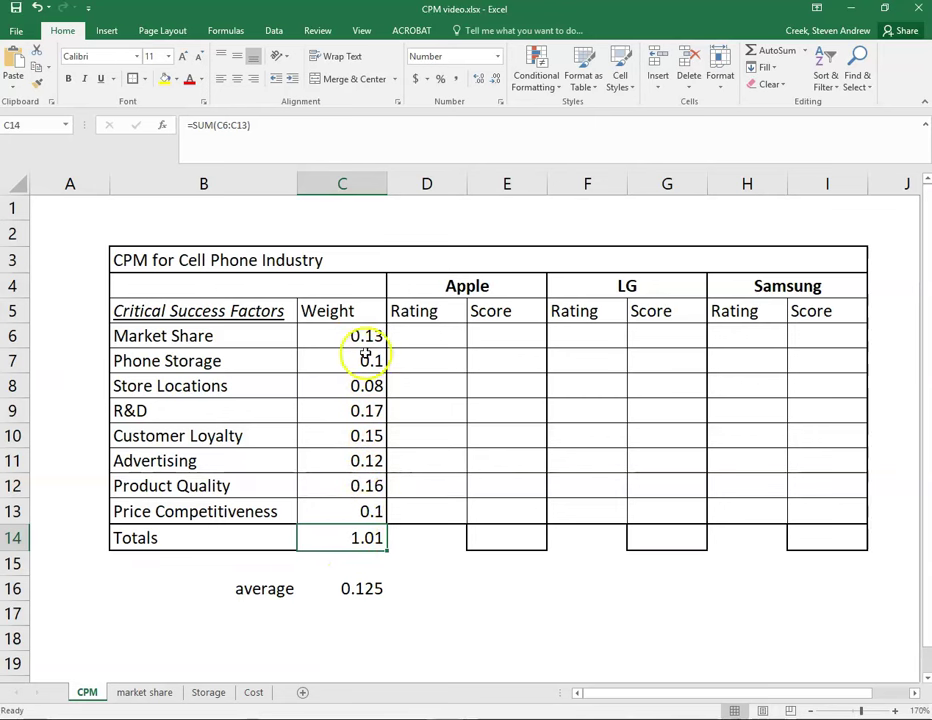
pyautogui.click(370, 435)
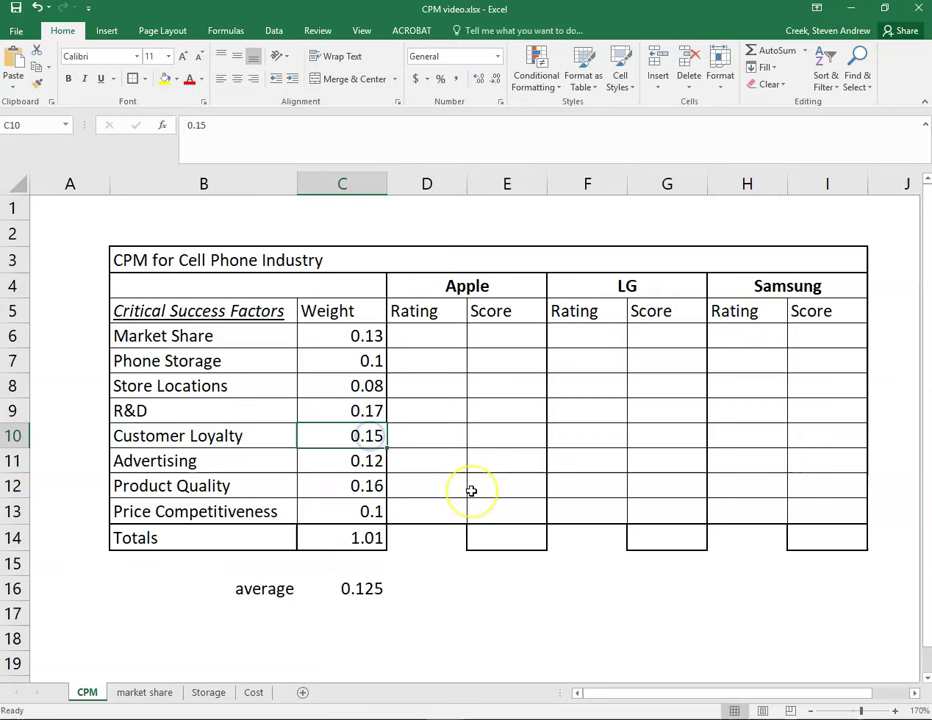
pyautogui.write('.14')
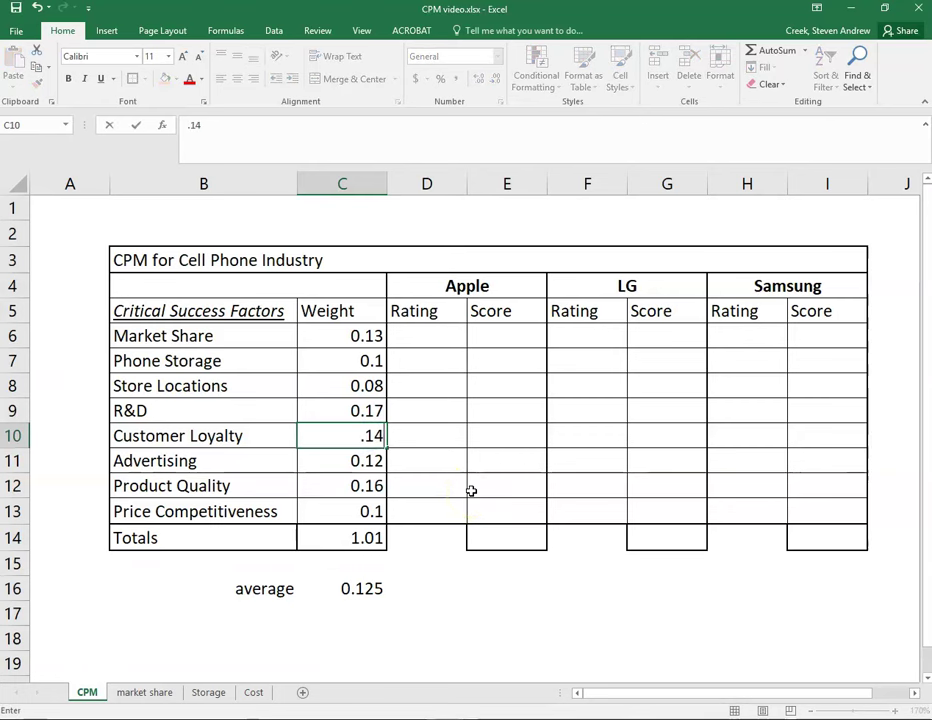
pyautogui.press('Return')
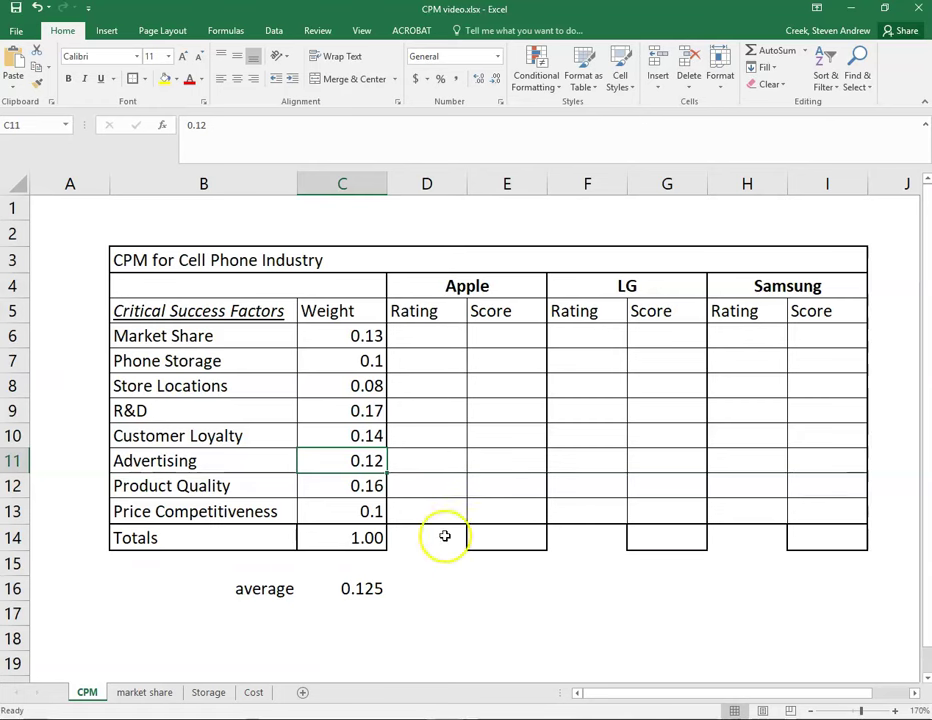
pyautogui.click(366, 538)
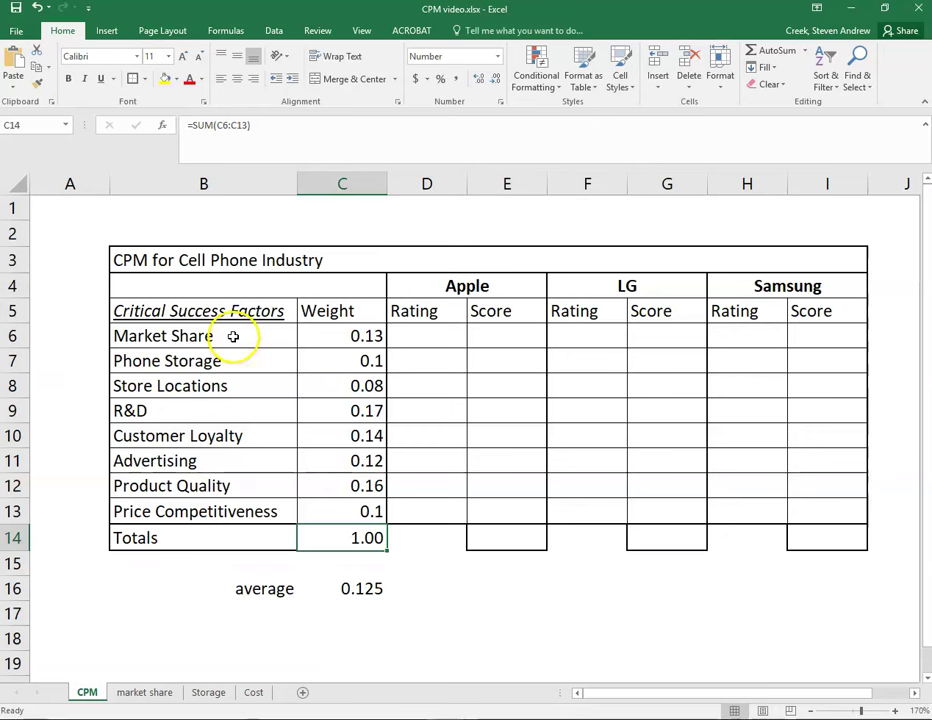
pyautogui.moveTo(233, 337); pyautogui.dragTo(233, 515)
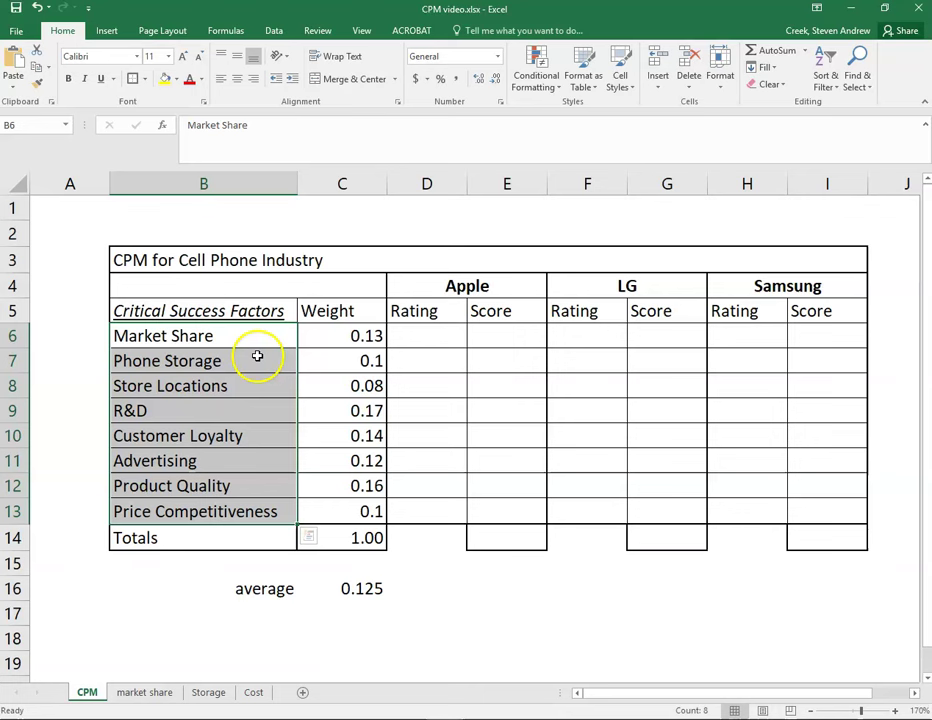
pyautogui.moveTo(476, 289); pyautogui.dragTo(780, 285)
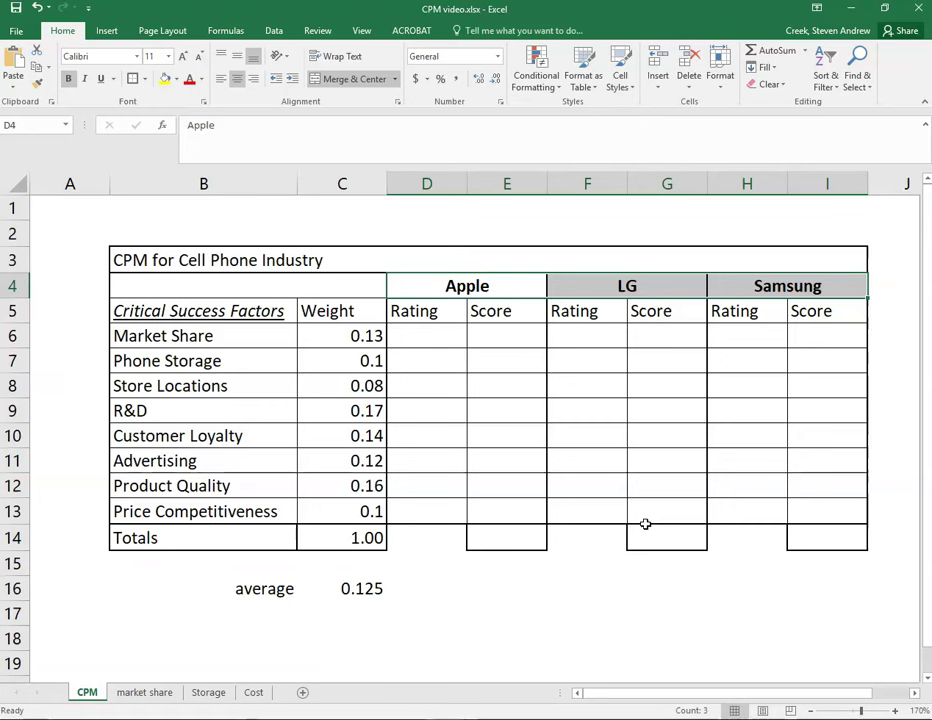
pyautogui.moveTo(470, 282); pyautogui.dragTo(806, 285)
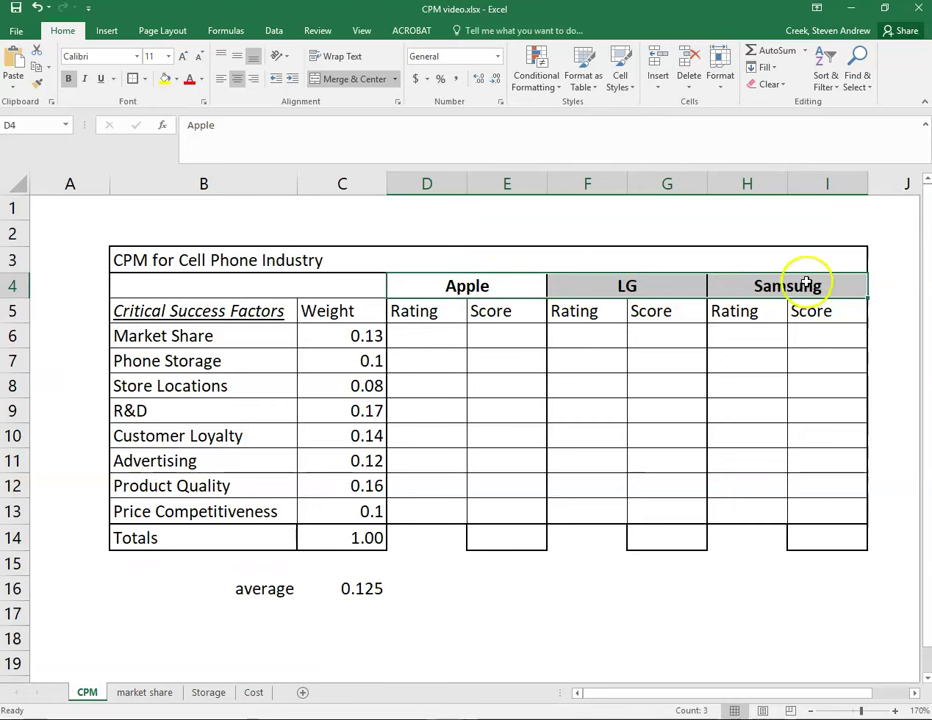
pyautogui.click(430, 338)
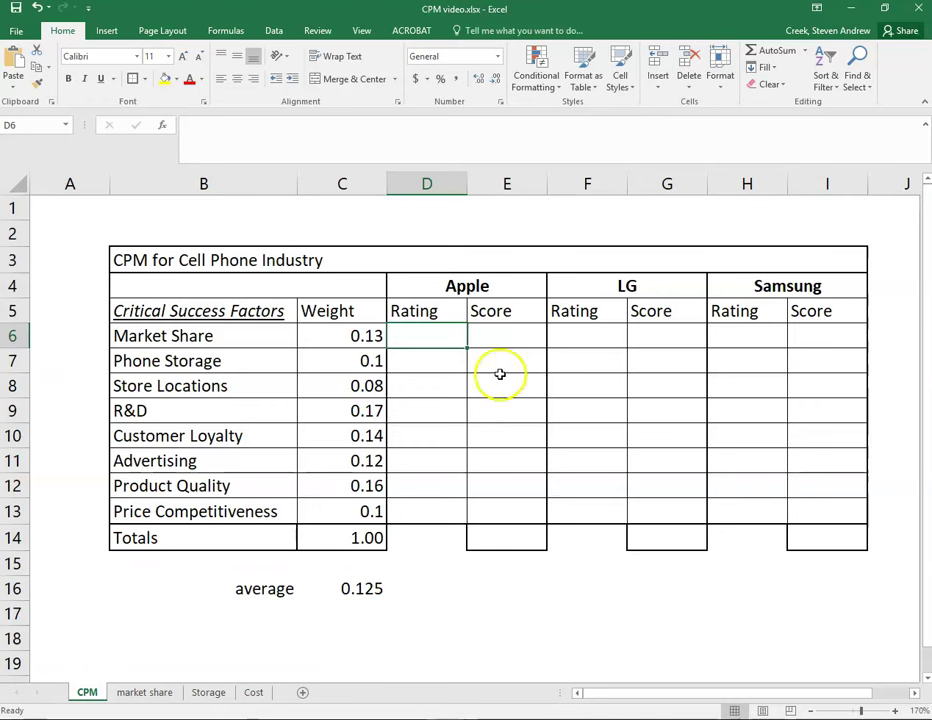
pyautogui.moveTo(493, 289); pyautogui.dragTo(729, 289)
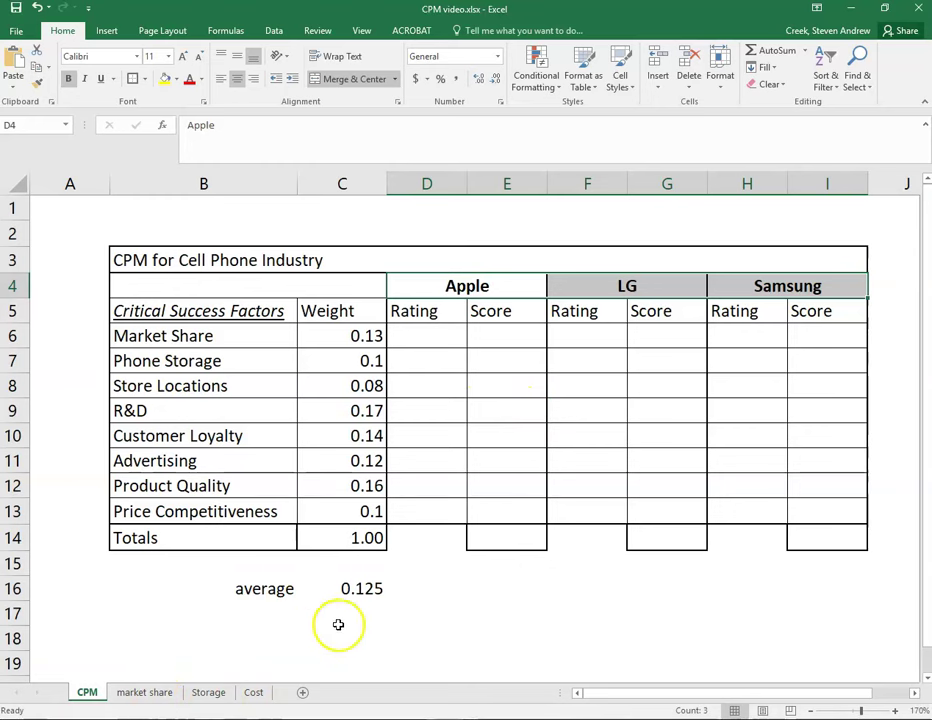
# Consult the market share chart and enter a rating of 4 for Apple on Market Share in the CPM sheet
pyautogui.click(160, 699)
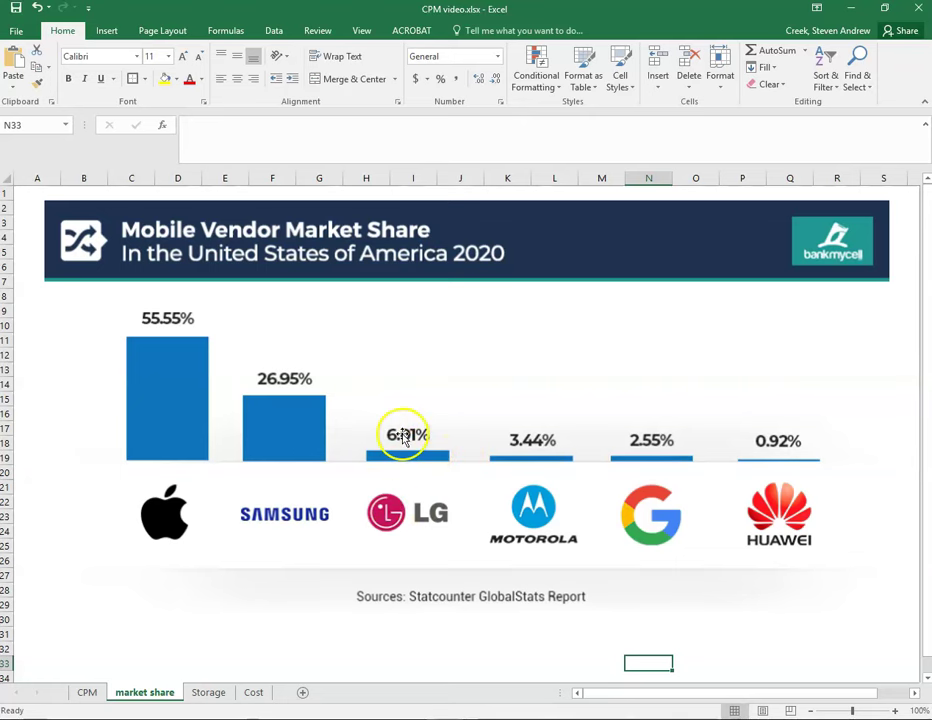
pyautogui.click(88, 695)
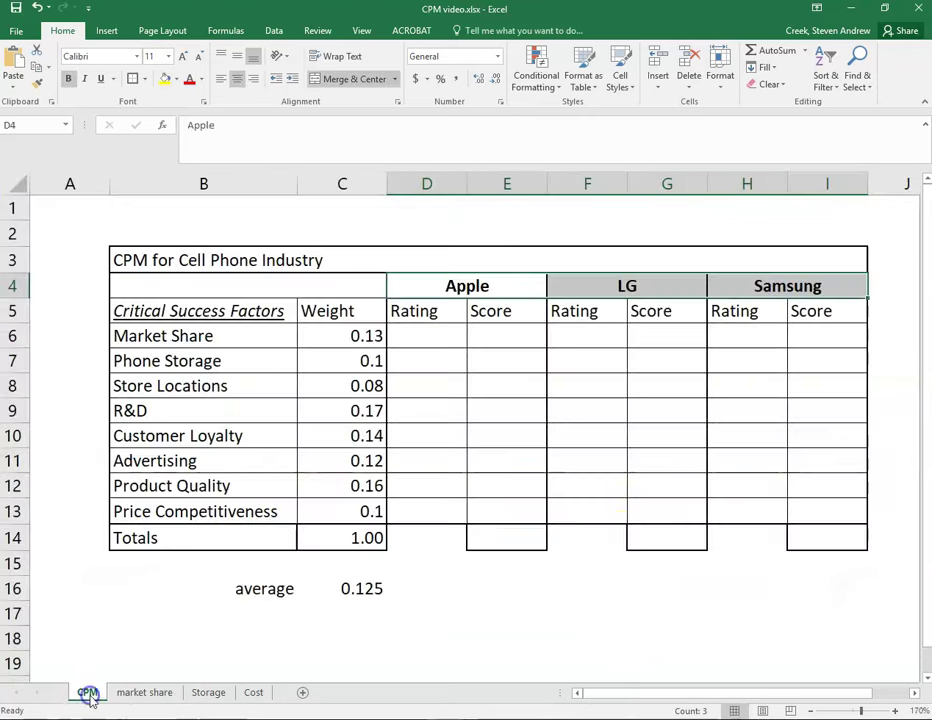
pyautogui.click(436, 340)
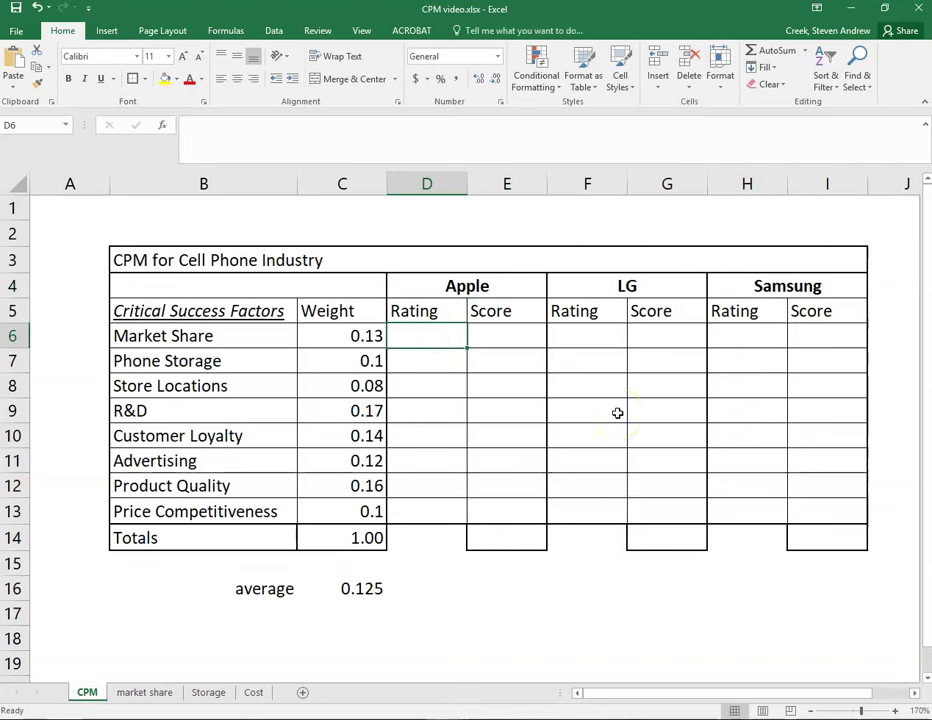
pyautogui.write('4')
pyautogui.press('Tab')
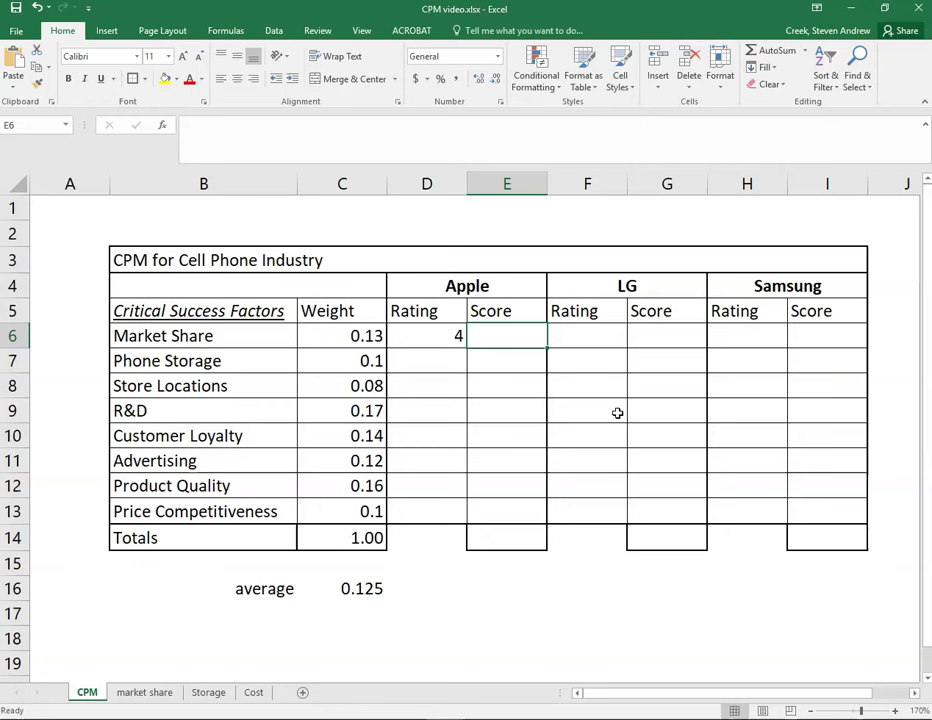
# Rate LG 2 and Samsung 3 on Market Share
pyautogui.press('Tab')
pyautogui.write('1')
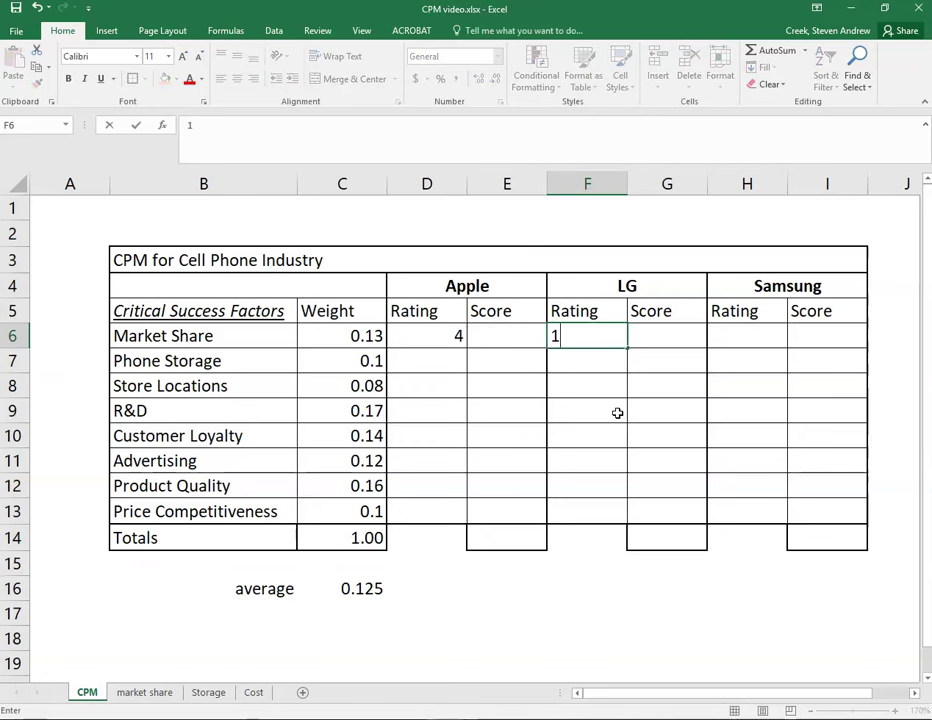
pyautogui.press('Tab')
pyautogui.hotkey('shift', 'Tab')
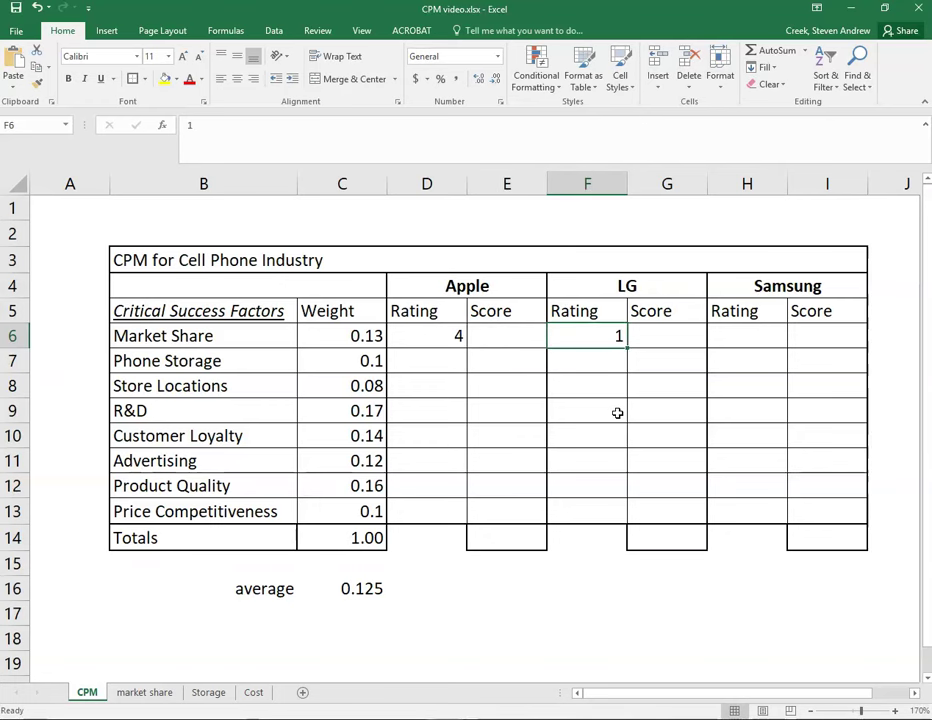
pyautogui.write('2')
pyautogui.press('Tab')
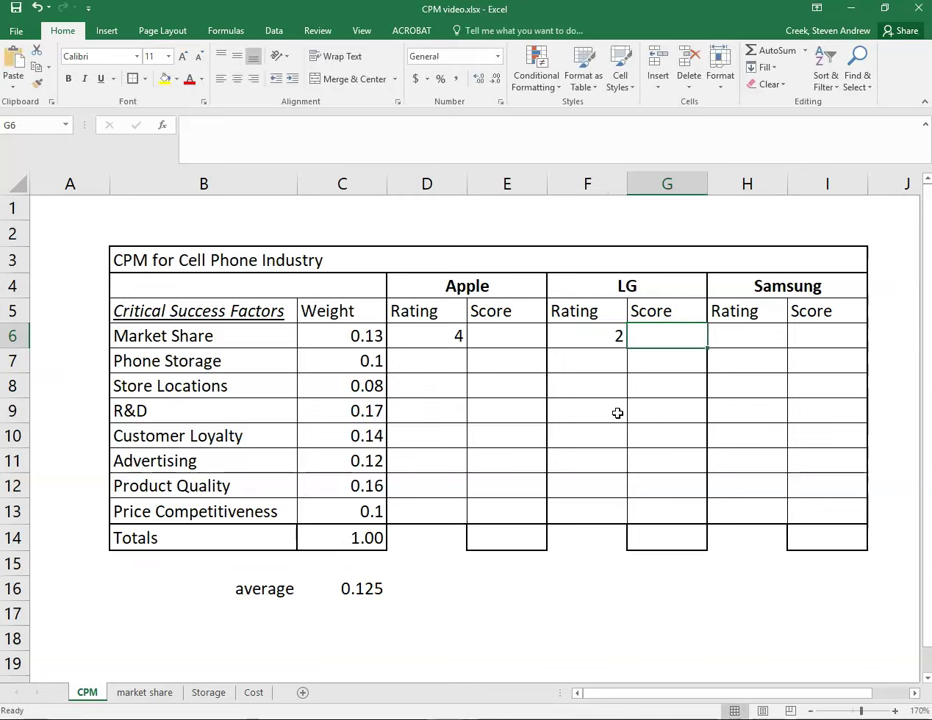
pyautogui.press('Tab')
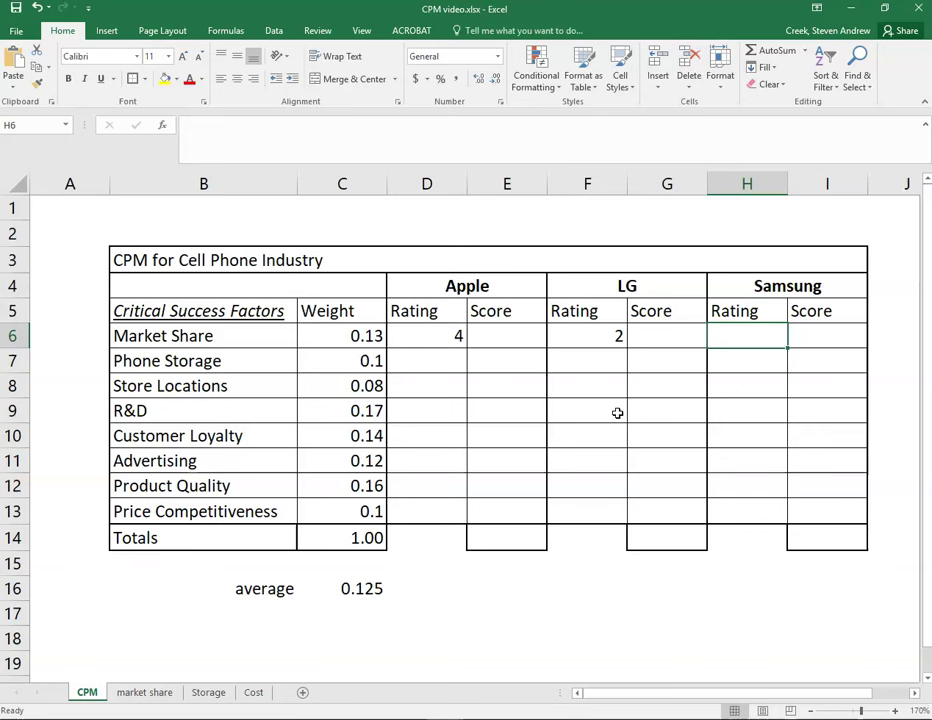
pyautogui.write('3')
pyautogui.press('Return')
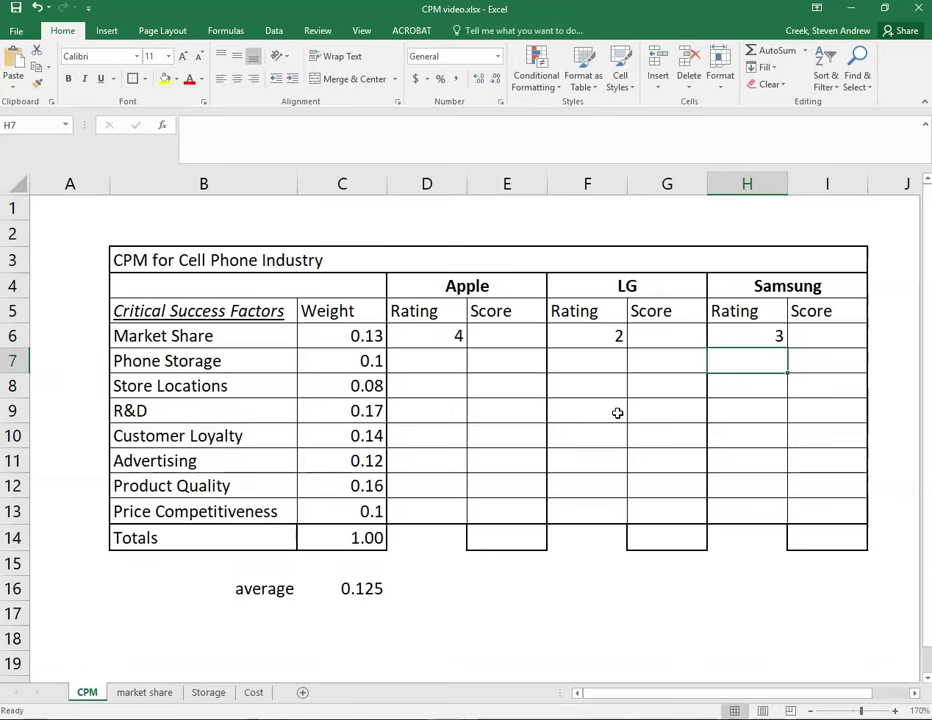
# Consult the Storage sheet's internal memory ranking and rate Samsung 4 on Phone Storage in the CPM sheet
pyautogui.press('Left')
pyautogui.press('Left')
pyautogui.press('Left')
pyautogui.press('Left')
pyautogui.press('Left')
pyautogui.press('Left')
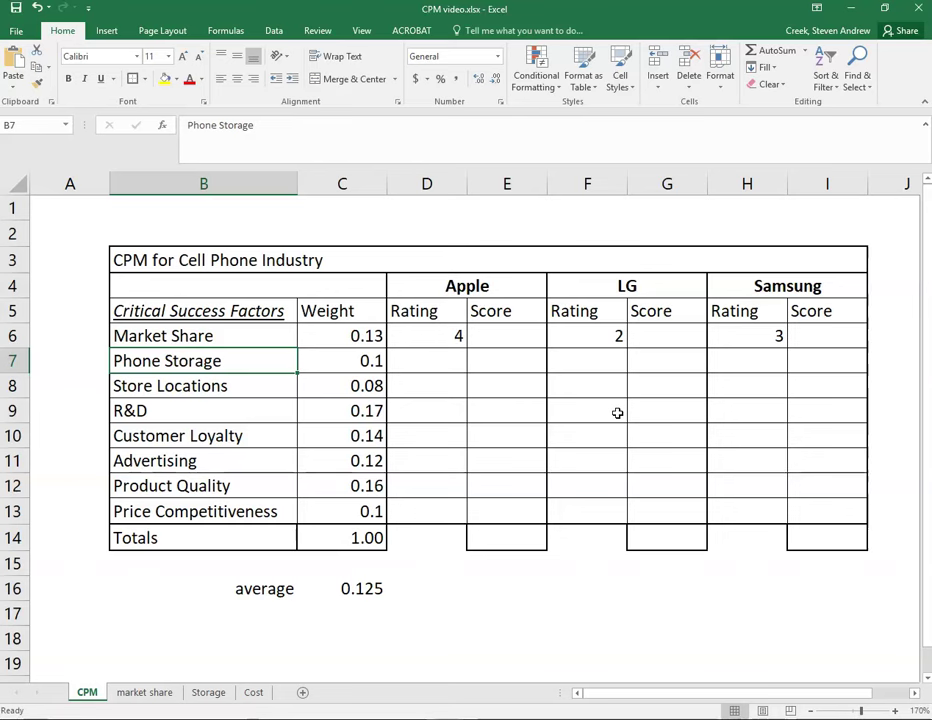
pyautogui.click(208, 692)
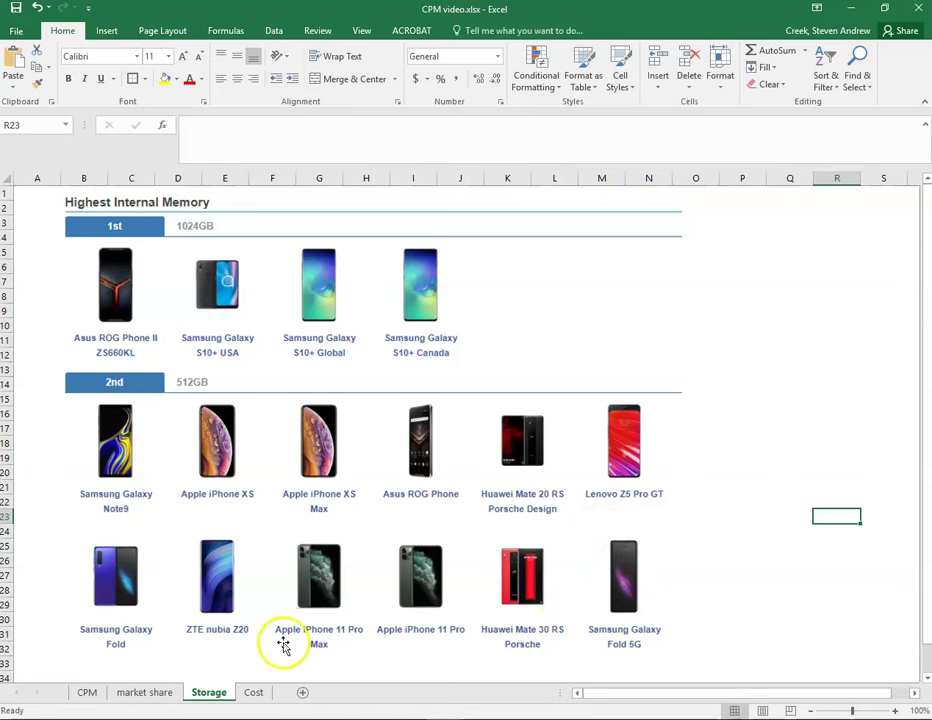
pyautogui.click(88, 693)
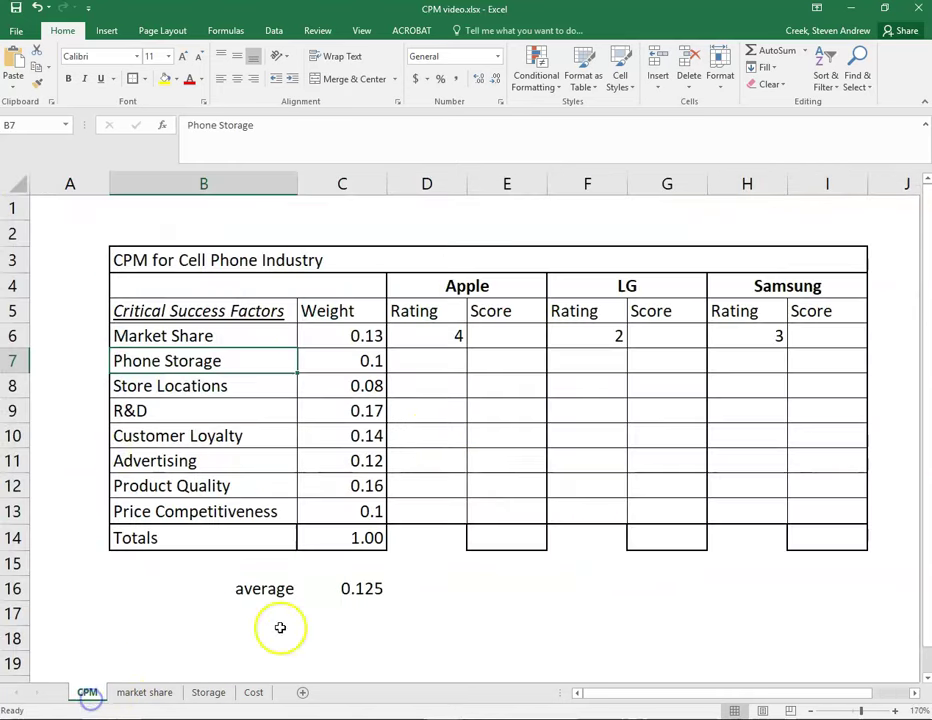
pyautogui.click(432, 360)
pyautogui.press('Right')
pyautogui.press('Right')
pyautogui.press('Right')
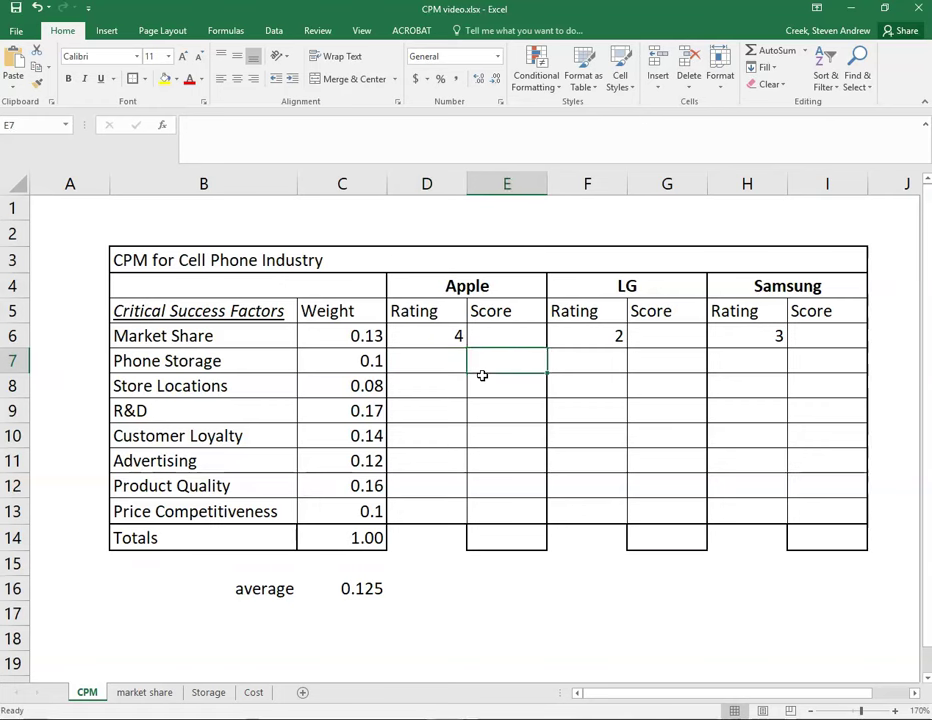
pyautogui.press('Right')
pyautogui.write('4')
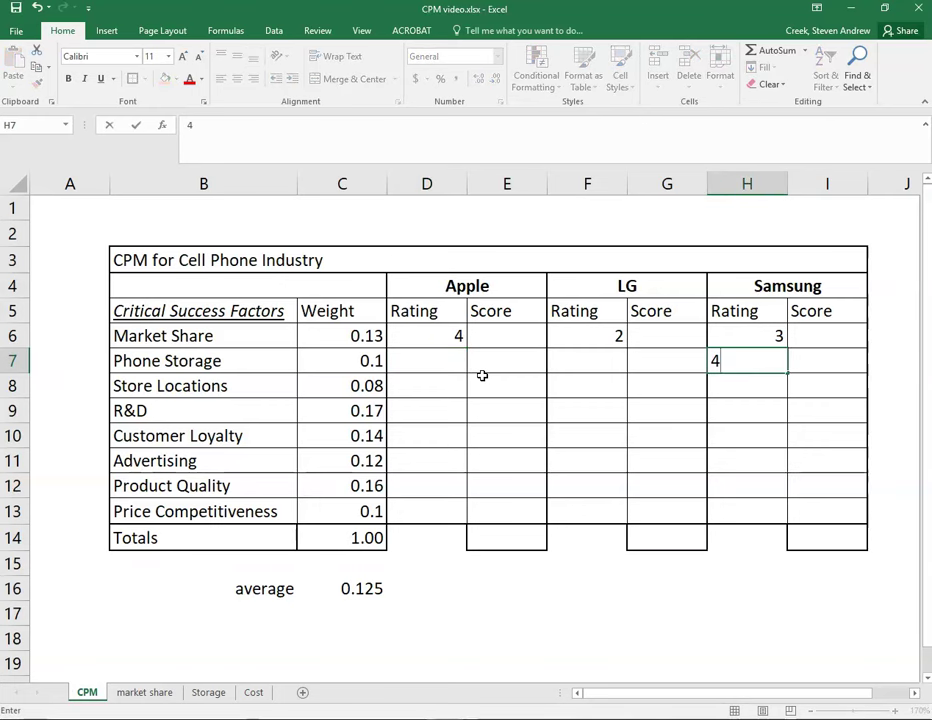
# Rate Apple 3 and LG 1 on Phone Storage
pyautogui.press('Left')
pyautogui.press('Left')
pyautogui.press('Left')
pyautogui.press('Left')
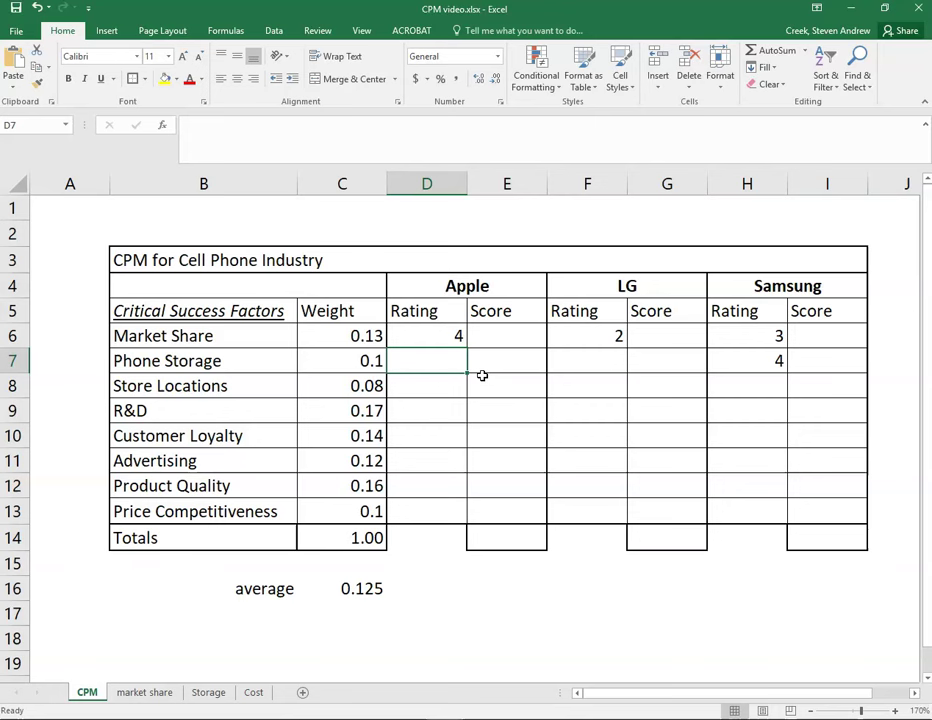
pyautogui.write('3')
pyautogui.press('Right')
pyautogui.press('Right')
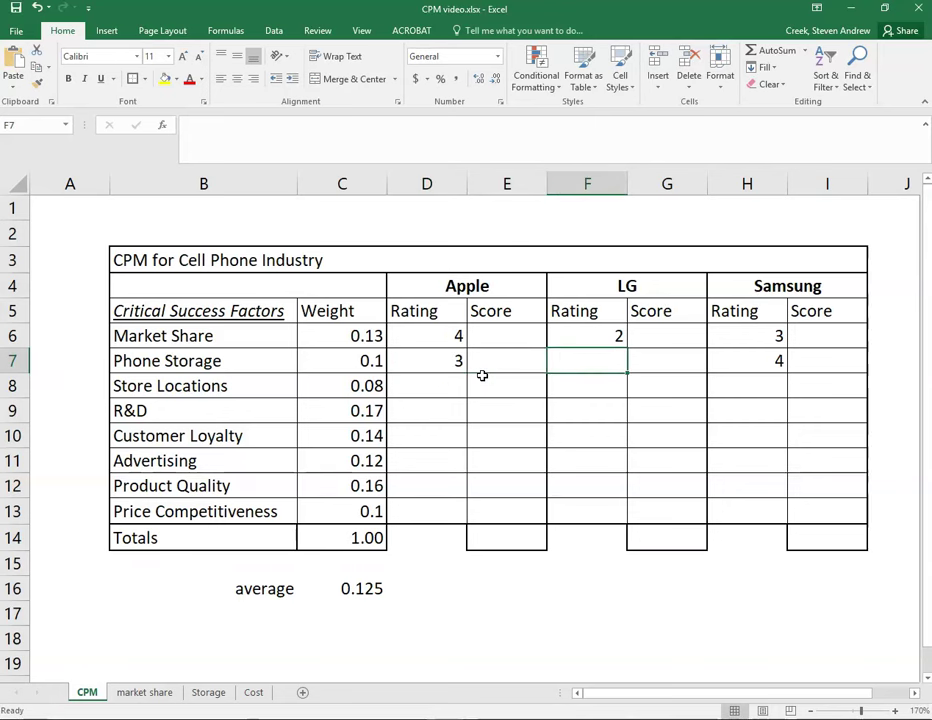
pyautogui.write('1')
pyautogui.press('Down')
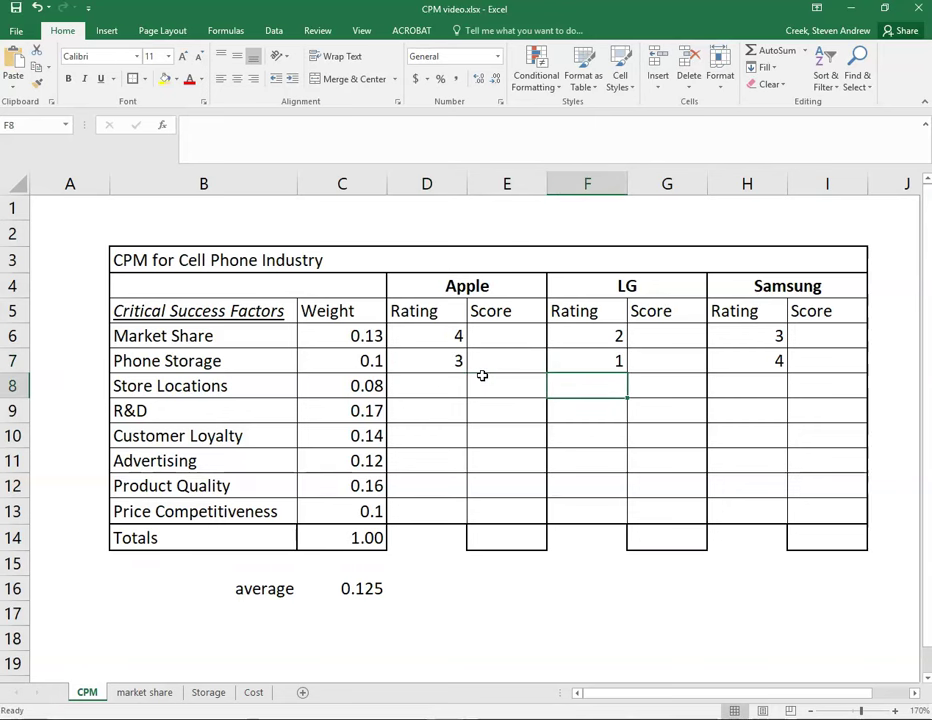
# Enter the Store Locations ratings: 4 for Apple, 2 for Samsung and 1 for LG
pyautogui.press('Left')
pyautogui.press('Left')
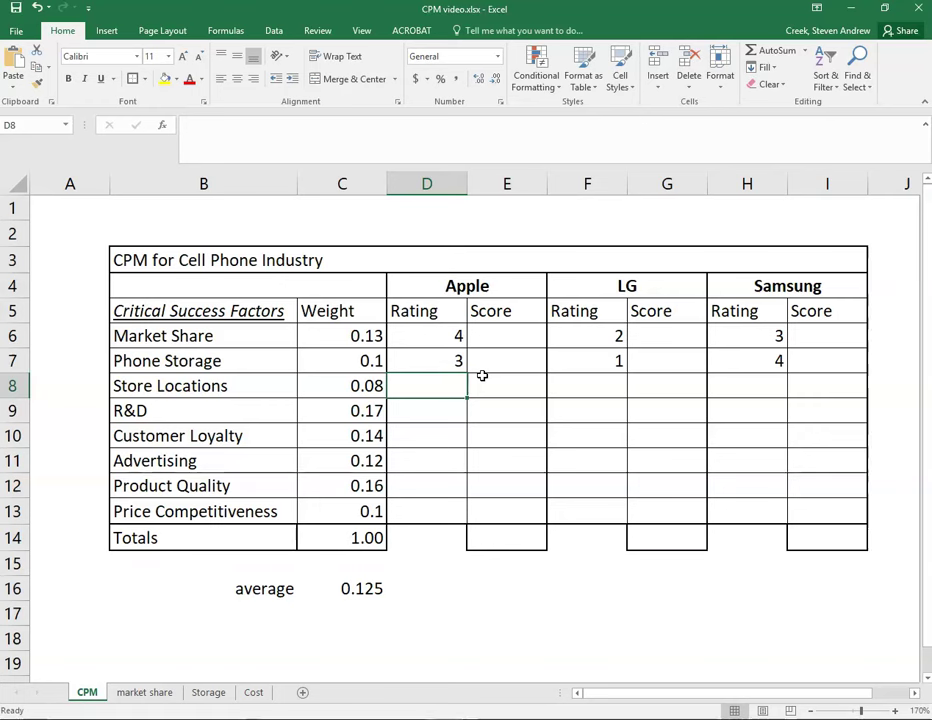
pyautogui.write('4')
pyautogui.press('Right')
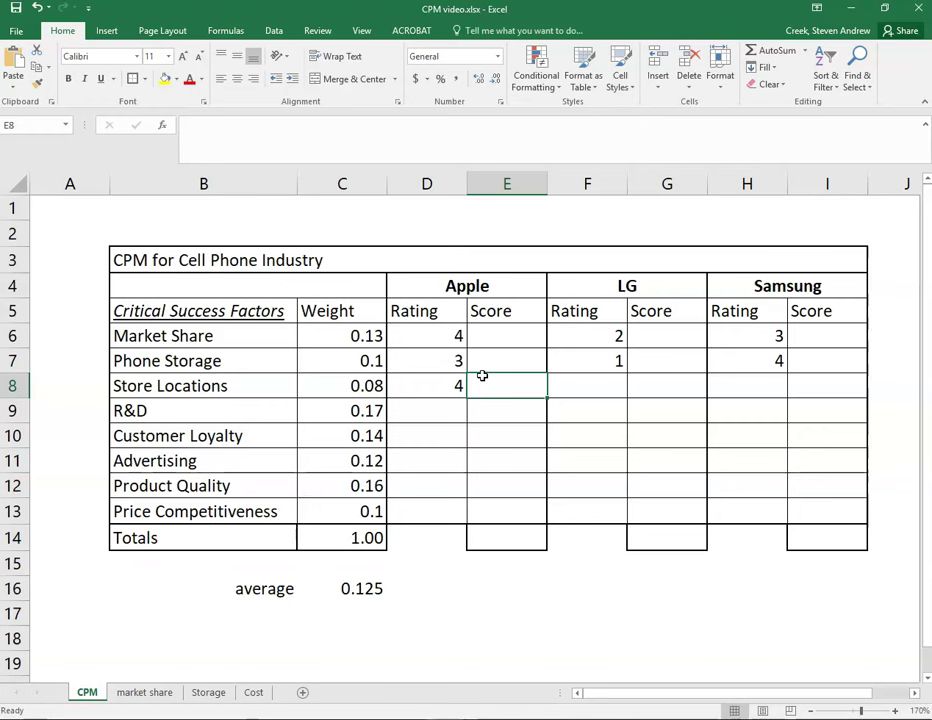
pyautogui.press('Right')
pyautogui.press('Right')
pyautogui.press('Right')
pyautogui.write('2')
pyautogui.press('Left')
pyautogui.press('Left')
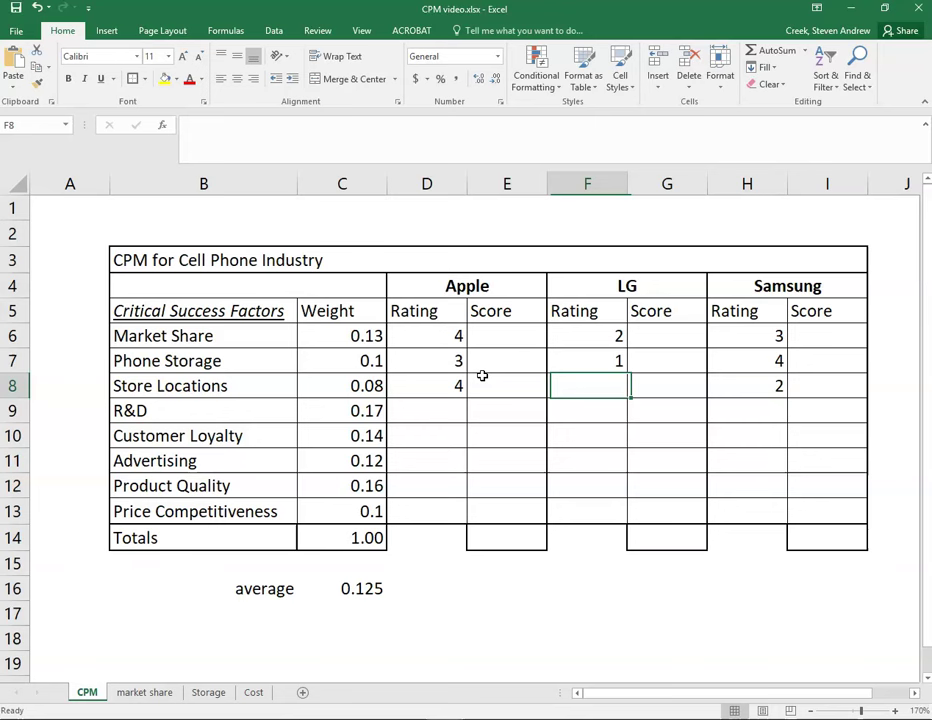
pyautogui.write('1')
pyautogui.press('Return')
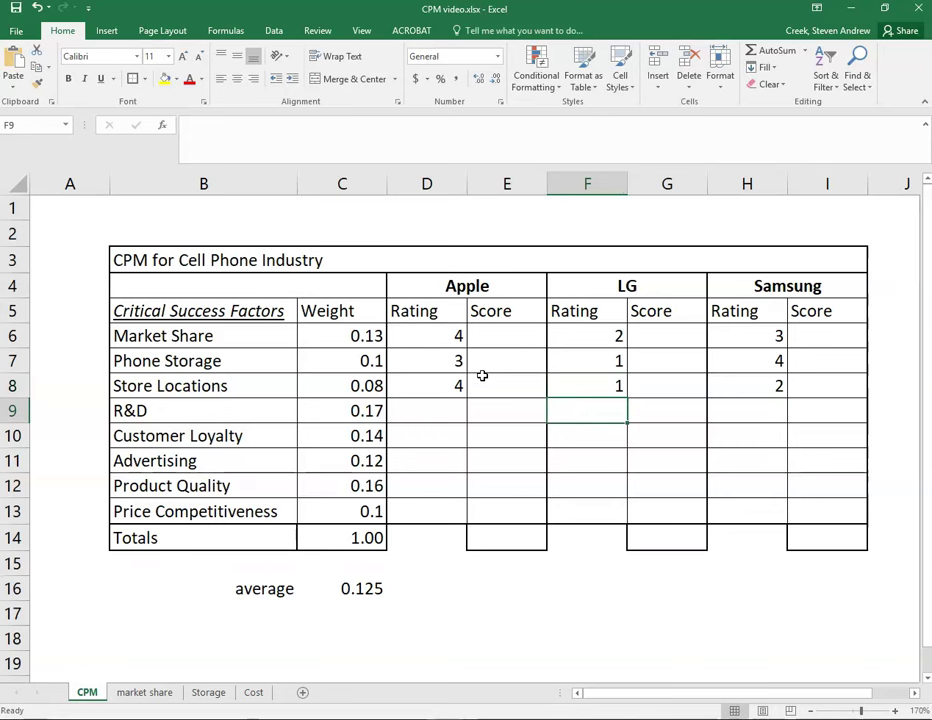
# Enter a rating of 4 for Apple on R&D
pyautogui.press('Left')
pyautogui.press('Left')
pyautogui.press('Left')
pyautogui.press('Left')
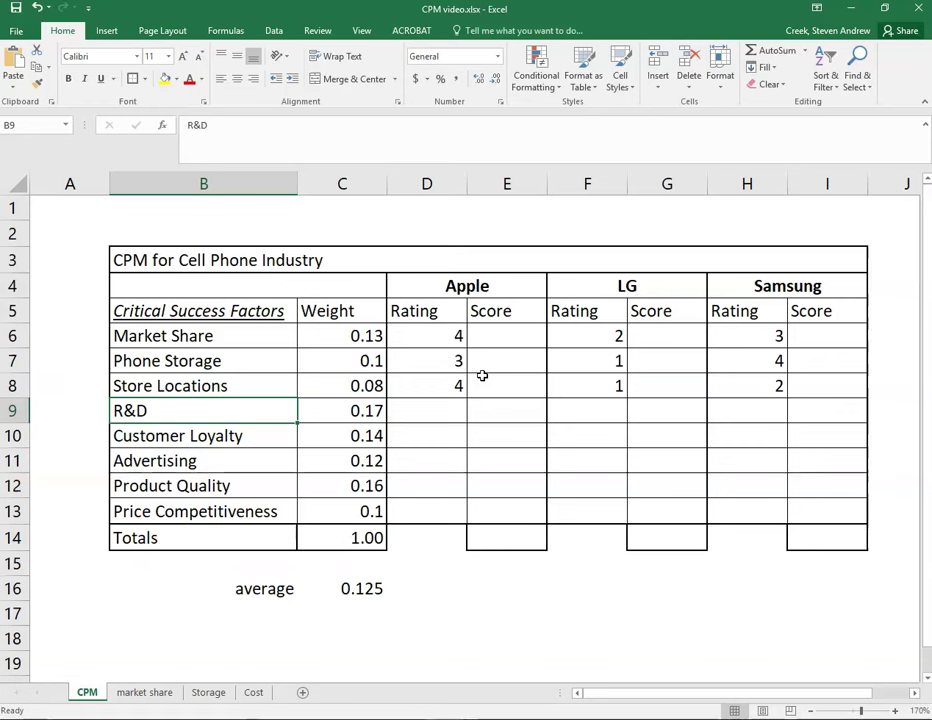
pyautogui.press('Right')
pyautogui.press('Right')
pyautogui.press('Right')
pyautogui.press('Right')
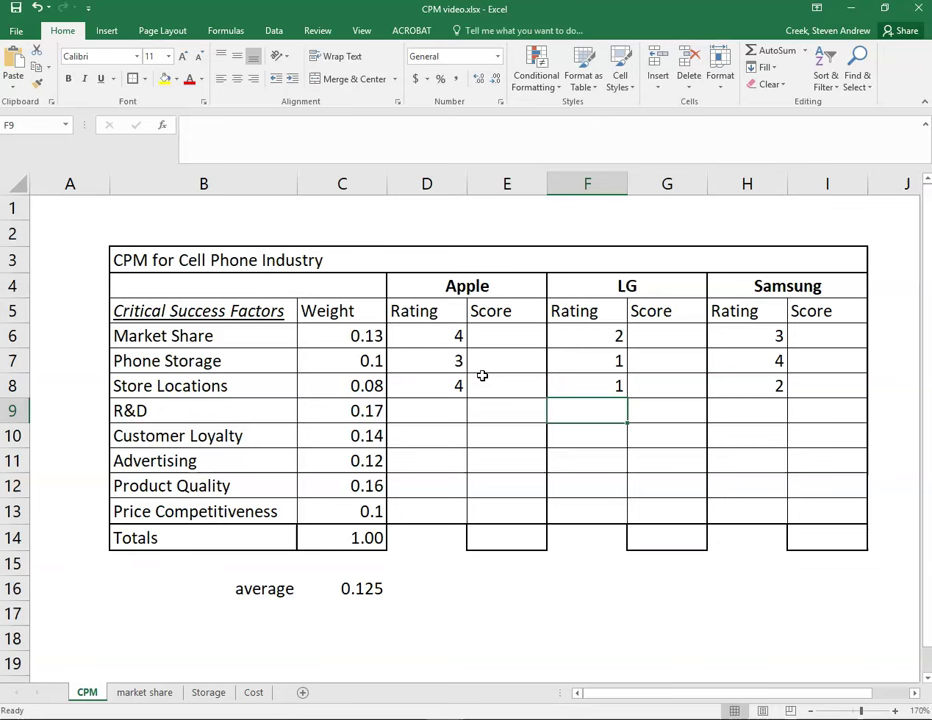
pyautogui.press('Left')
pyautogui.press('Left')
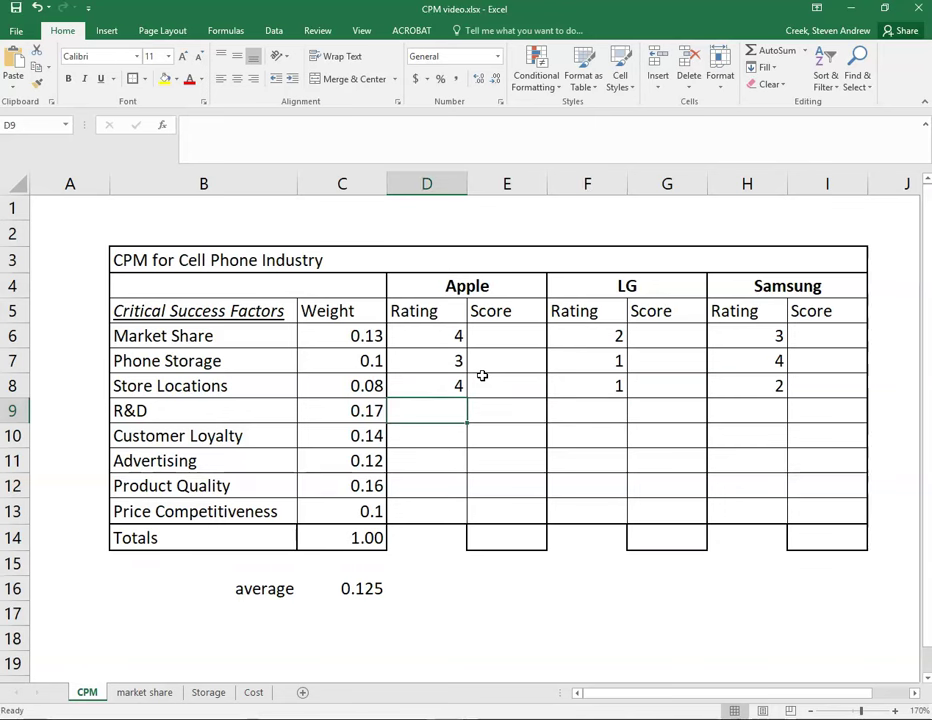
pyautogui.write('4')
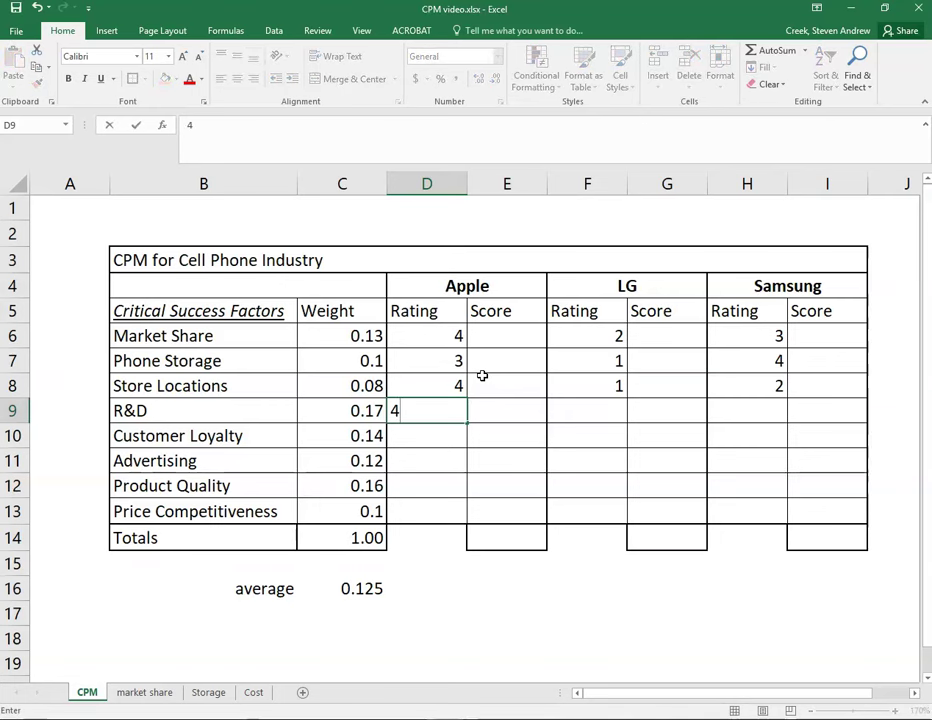
# Rate Samsung 3 and LG 1 on R&D
pyautogui.press('Right')
pyautogui.press('Right')
pyautogui.press('Right')
pyautogui.press('Right')
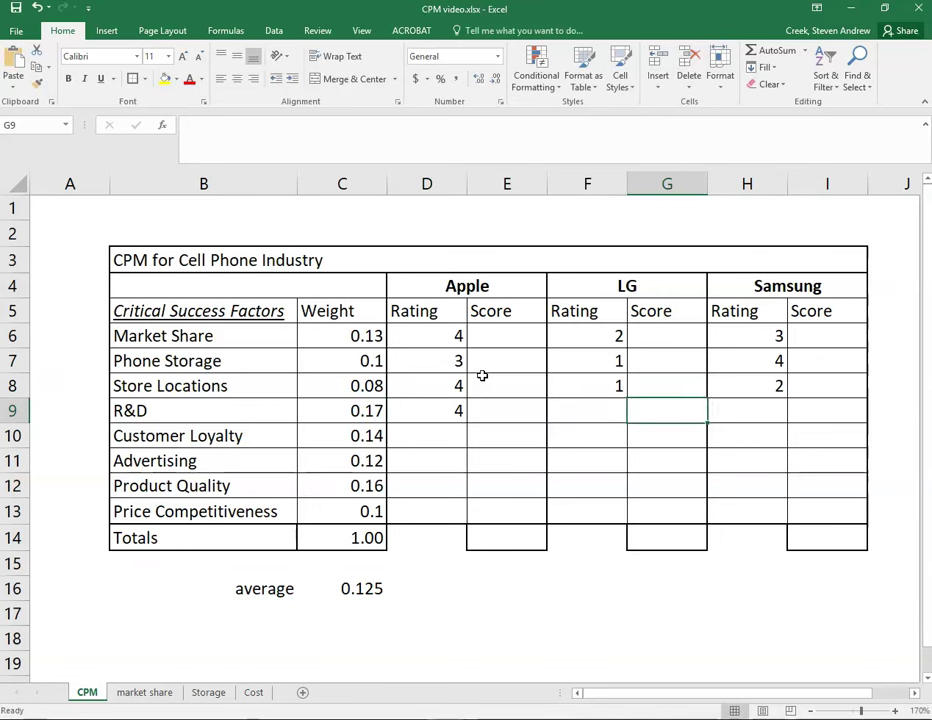
pyautogui.write('3')
pyautogui.press('Left')
pyautogui.press('Left')
pyautogui.write('1')
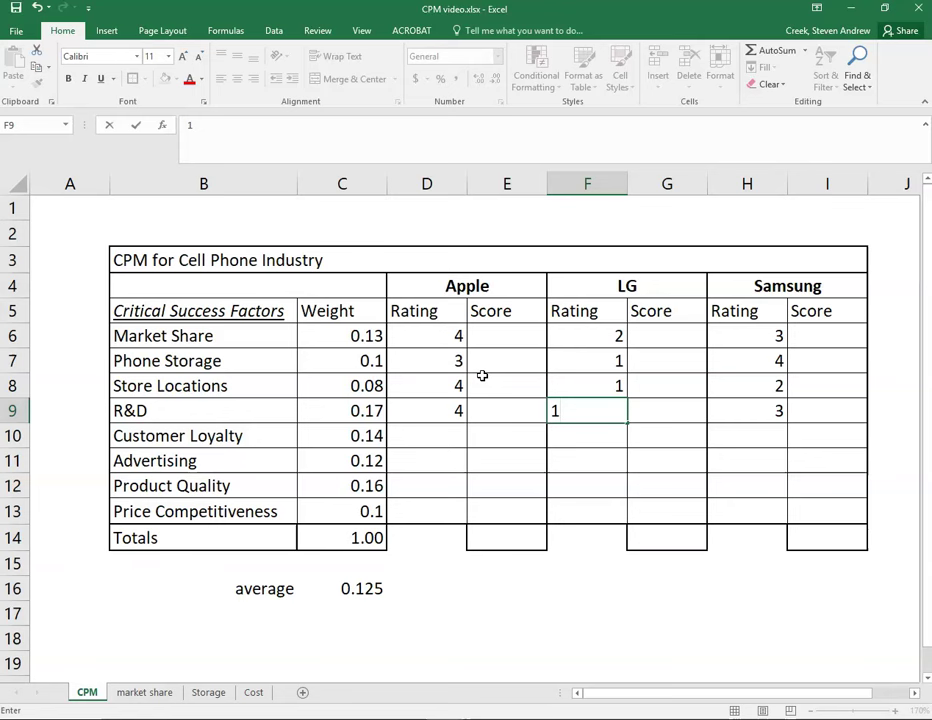
pyautogui.press('Return')
# Enter the Customer Loyalty ratings: 4 for Apple, 1 for LG and 3 for Samsung
pyautogui.press('Left')
pyautogui.press('Left')
pyautogui.press('Left')
pyautogui.press('Left')
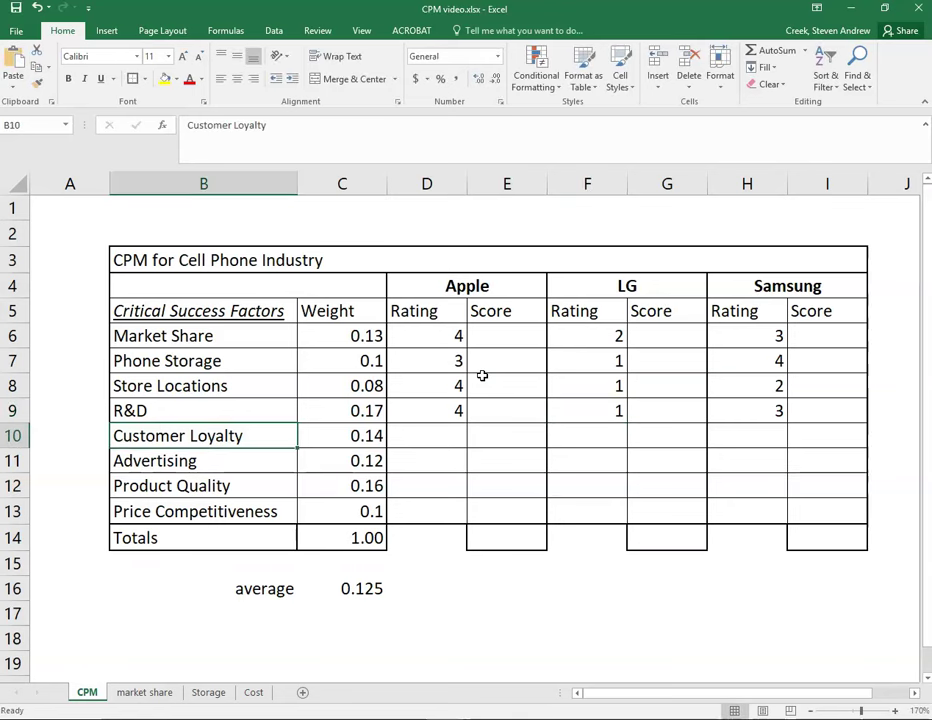
pyautogui.press('Right')
pyautogui.press('Right')
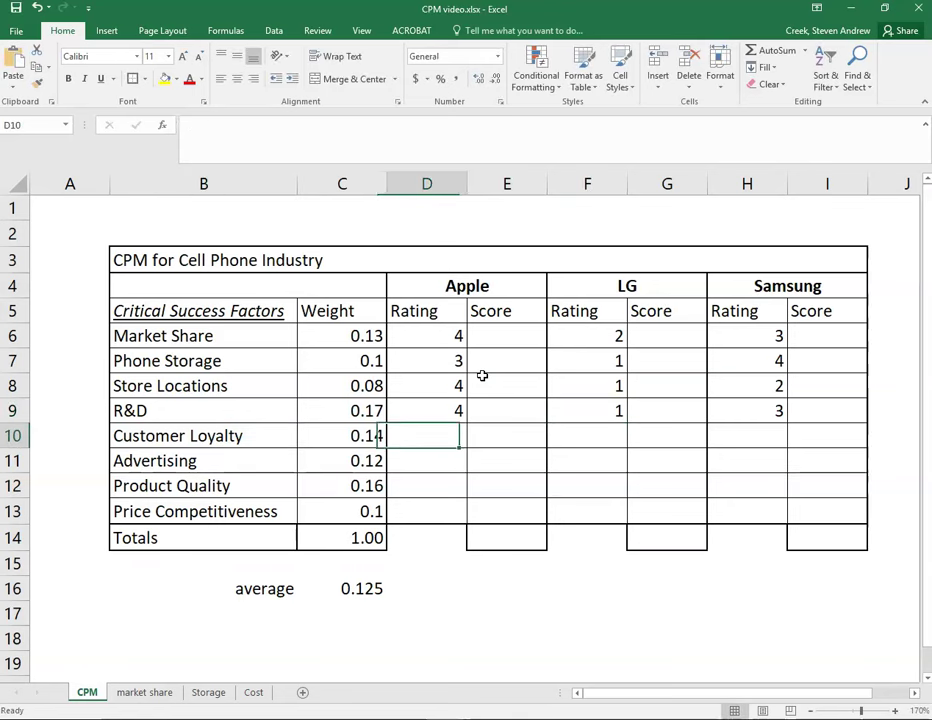
pyautogui.write('4')
pyautogui.press('Right')
pyautogui.press('Right')
pyautogui.write('1')
pyautogui.press('Right')
pyautogui.press('Right')
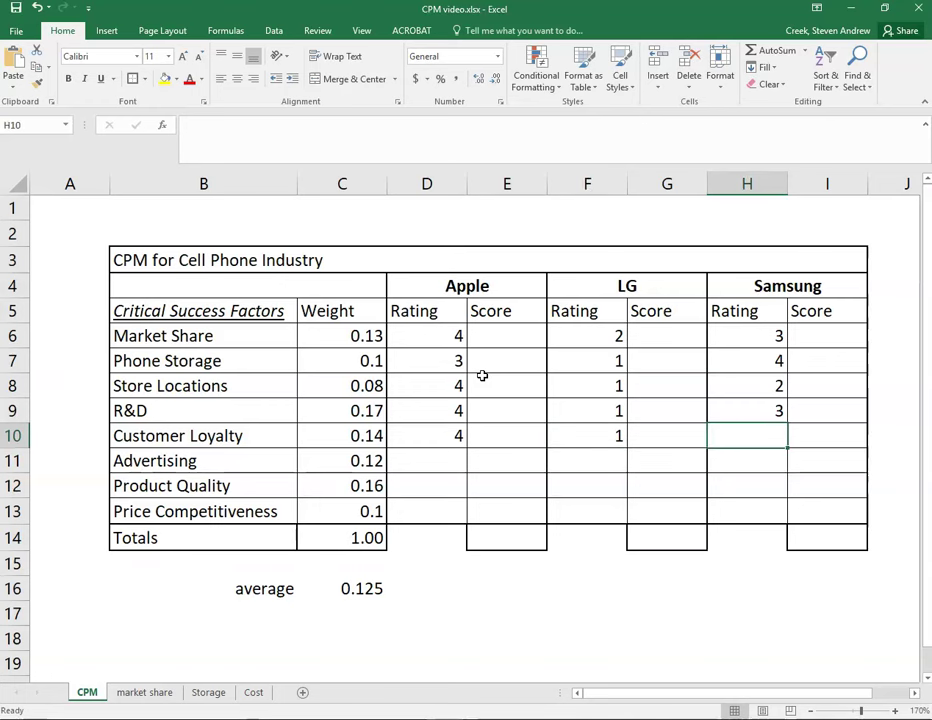
pyautogui.write('3')
pyautogui.press('Return')
# Enter the Advertising ratings: 3 for Apple, 2 for LG and 4 for Samsung
pyautogui.press('Left')
pyautogui.press('Left')
pyautogui.press('Left')
pyautogui.press('Left')
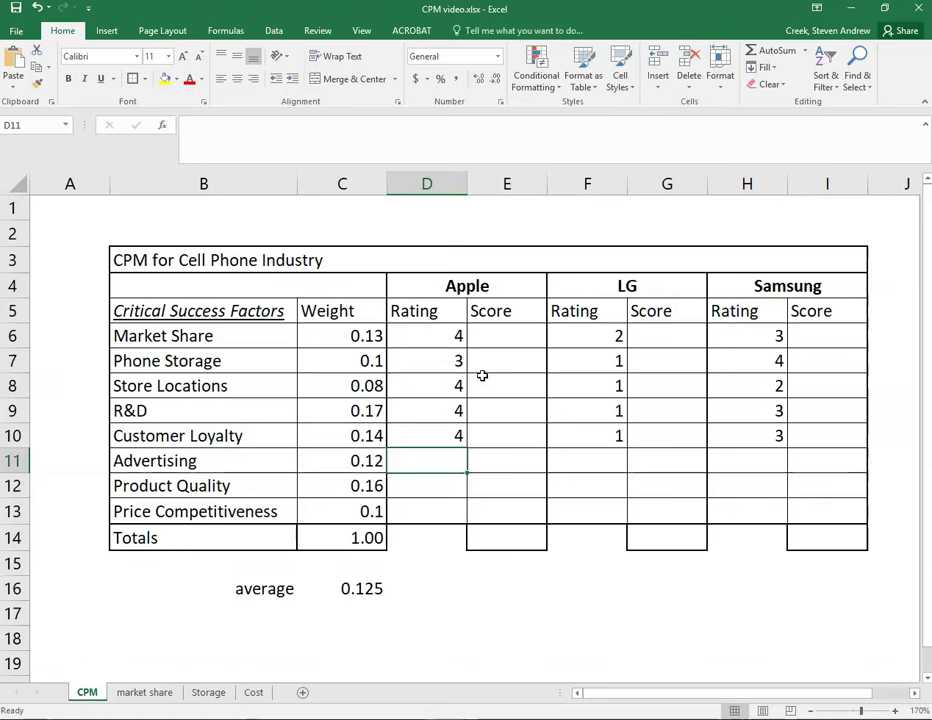
pyautogui.write('3')
pyautogui.press('Tab')
pyautogui.press('Tab')
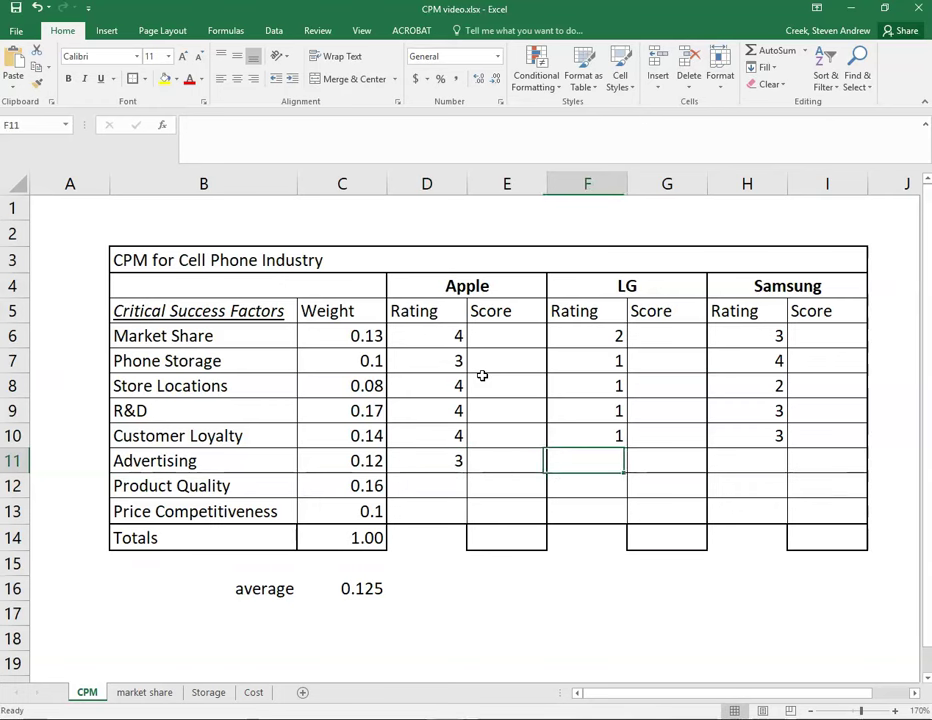
pyautogui.write('2')
pyautogui.press('Tab')
pyautogui.press('Tab')
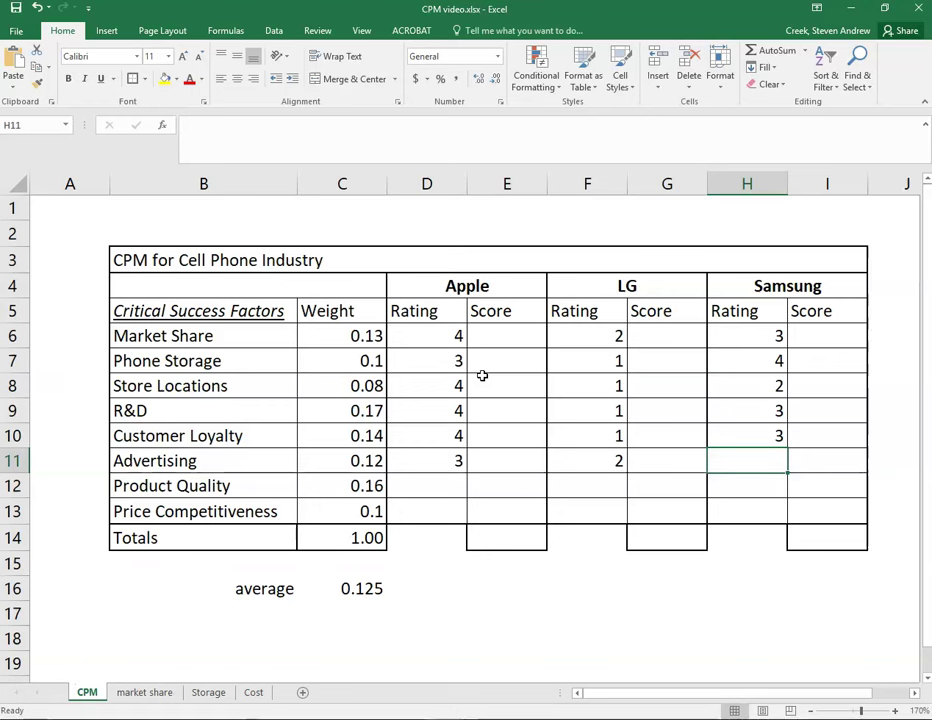
pyautogui.write('4')
pyautogui.press('Return')
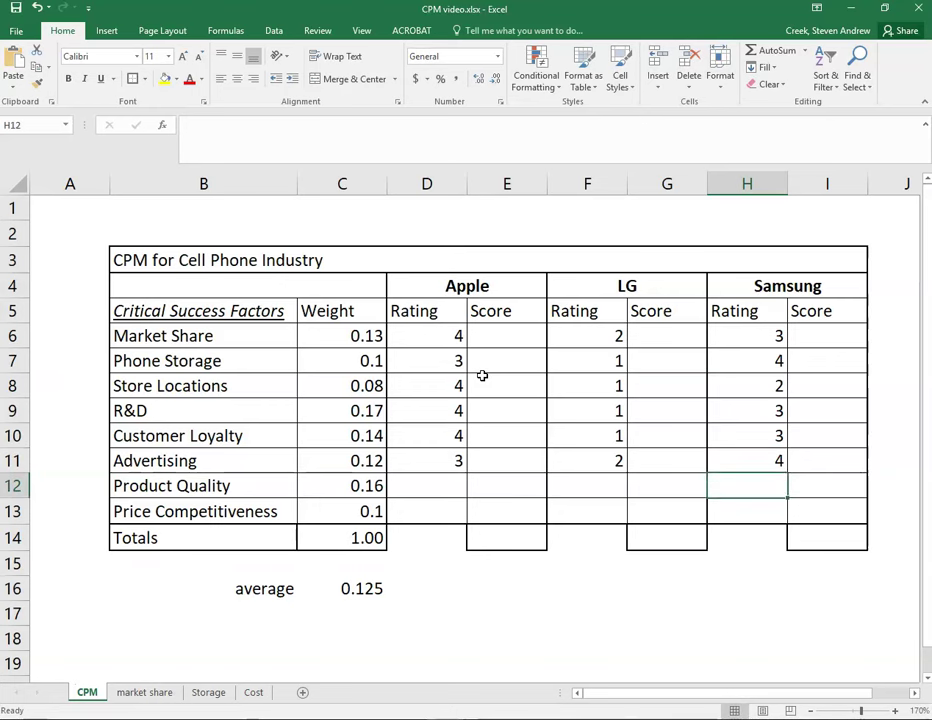
# Enter the Product Quality ratings: 4 for Apple, 1 for LG and 3 for Samsung
pyautogui.press('Left')
pyautogui.press('Left')
pyautogui.press('Left')
pyautogui.press('Left')
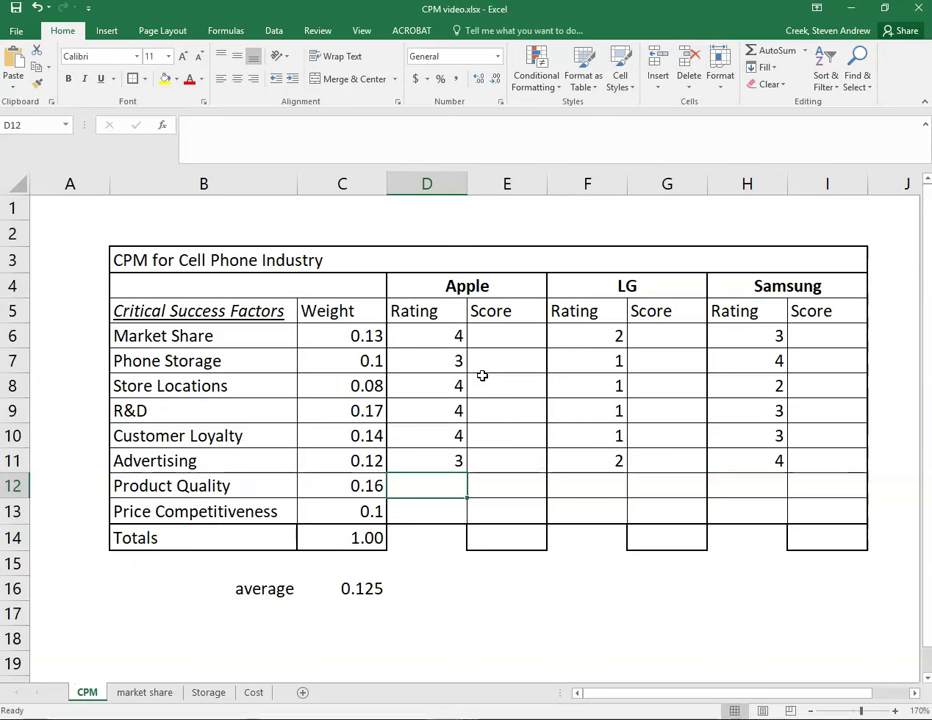
pyautogui.write('4')
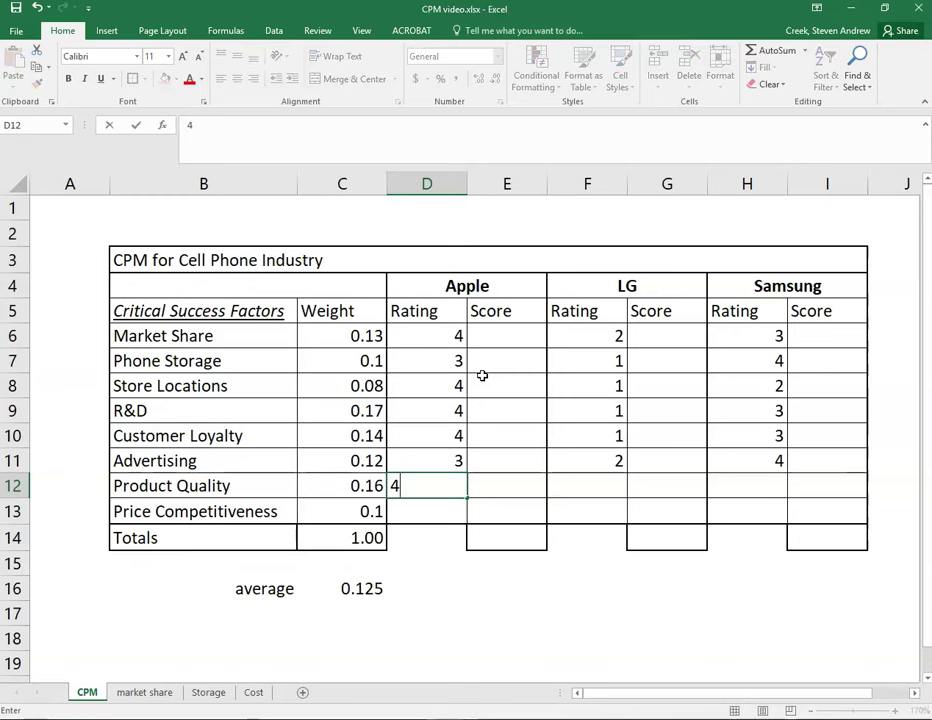
pyautogui.press('Tab')
pyautogui.press('Tab')
pyautogui.press('Tab')
pyautogui.press('Tab')
pyautogui.write('3')
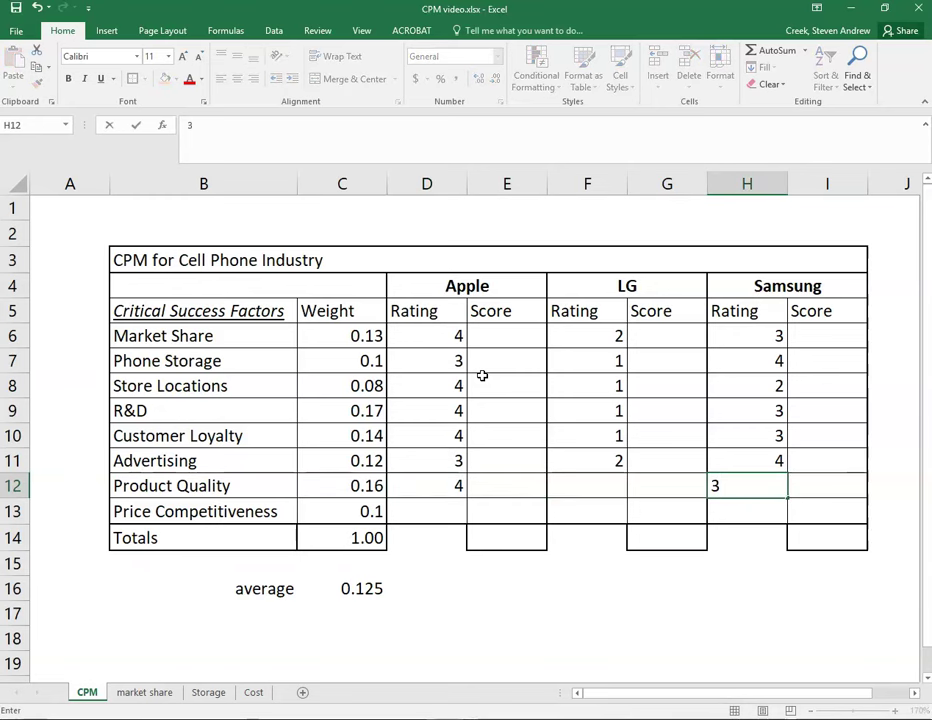
pyautogui.press('Left')
pyautogui.press('Left')
pyautogui.write('1')
pyautogui.press('Return')
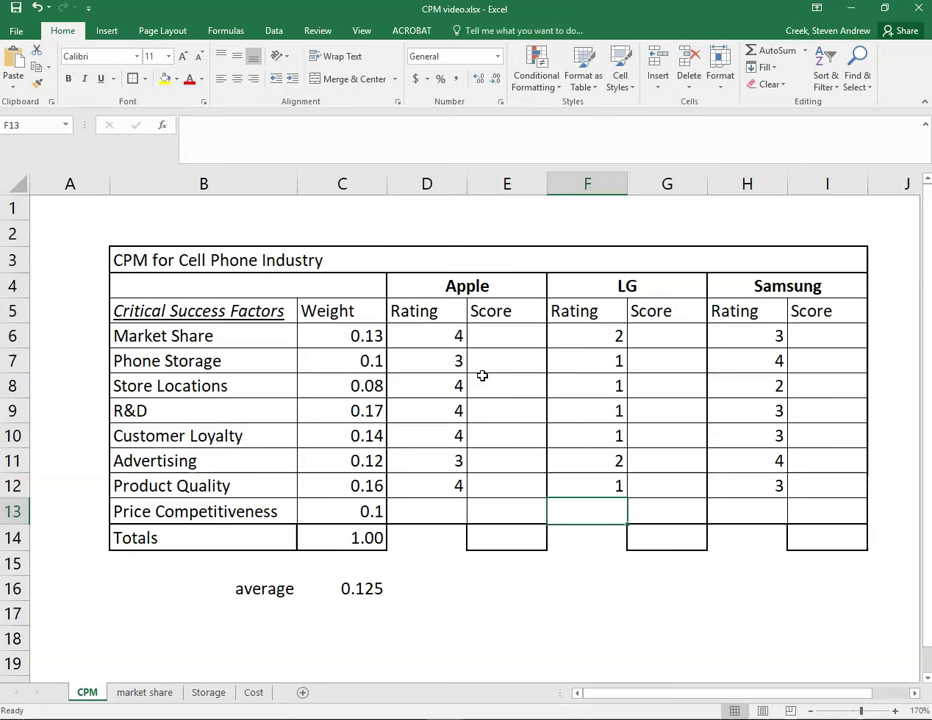
pyautogui.press('Left')
pyautogui.press('Left')
pyautogui.press('Left')
pyautogui.press('Left')
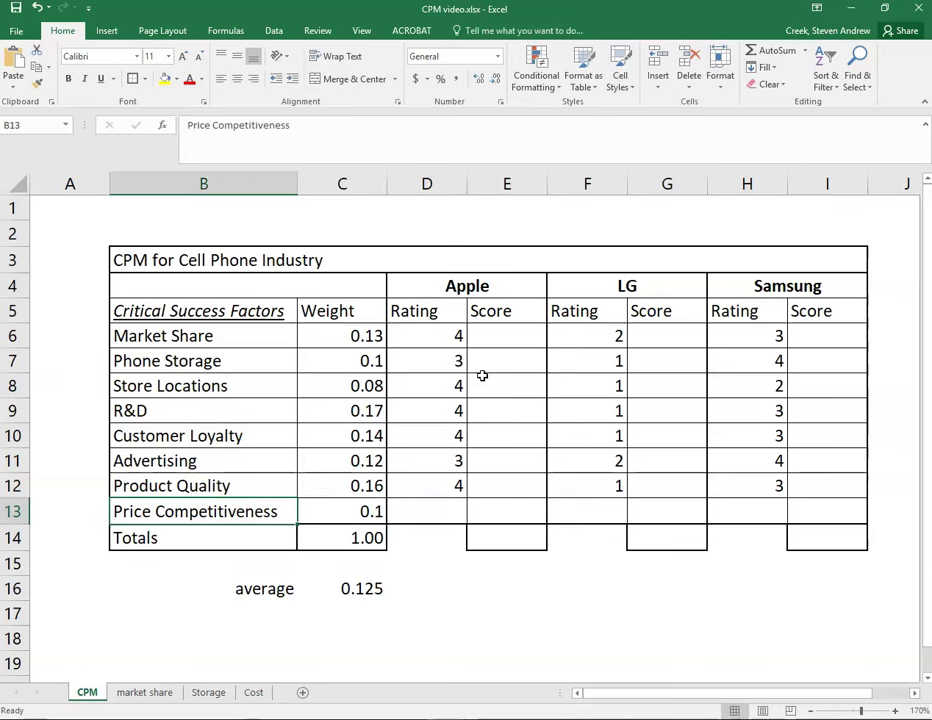
pyautogui.press('Down')
pyautogui.press('Down')
pyautogui.press('Down')
pyautogui.press('Down')
pyautogui.press('Down')
pyautogui.press('Up')
pyautogui.press('Up')
pyautogui.press('Up')
pyautogui.press('Up')
pyautogui.press('Up')
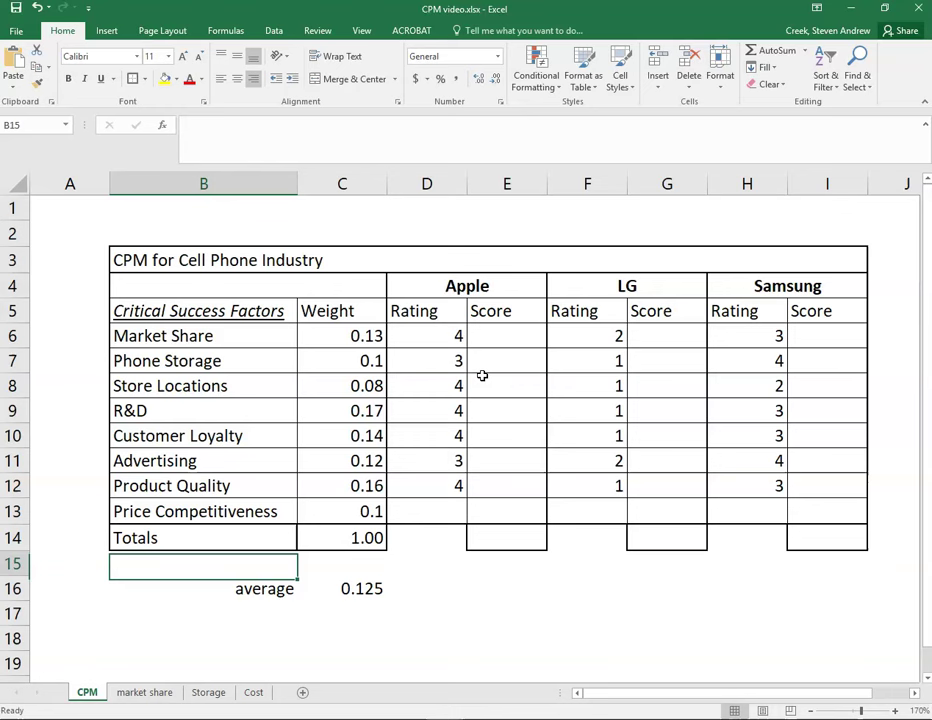
# Consult the phone prices on the Cost sheet and rate Price Competitiveness 1 for Apple, 4 for LG and 3 for Samsung
pyautogui.click(254, 693)
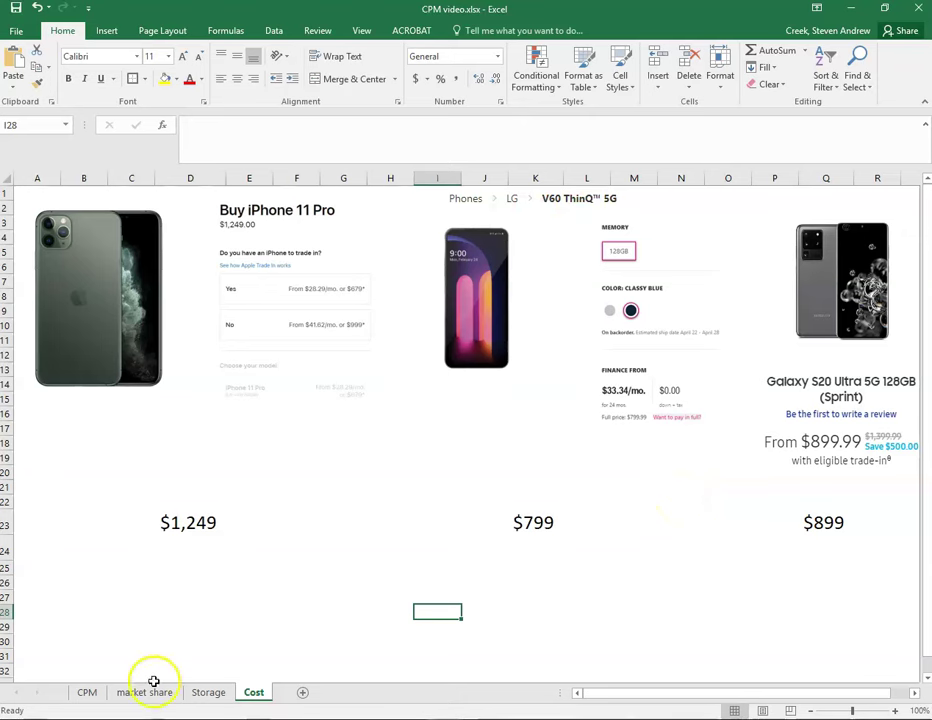
pyautogui.click(88, 692)
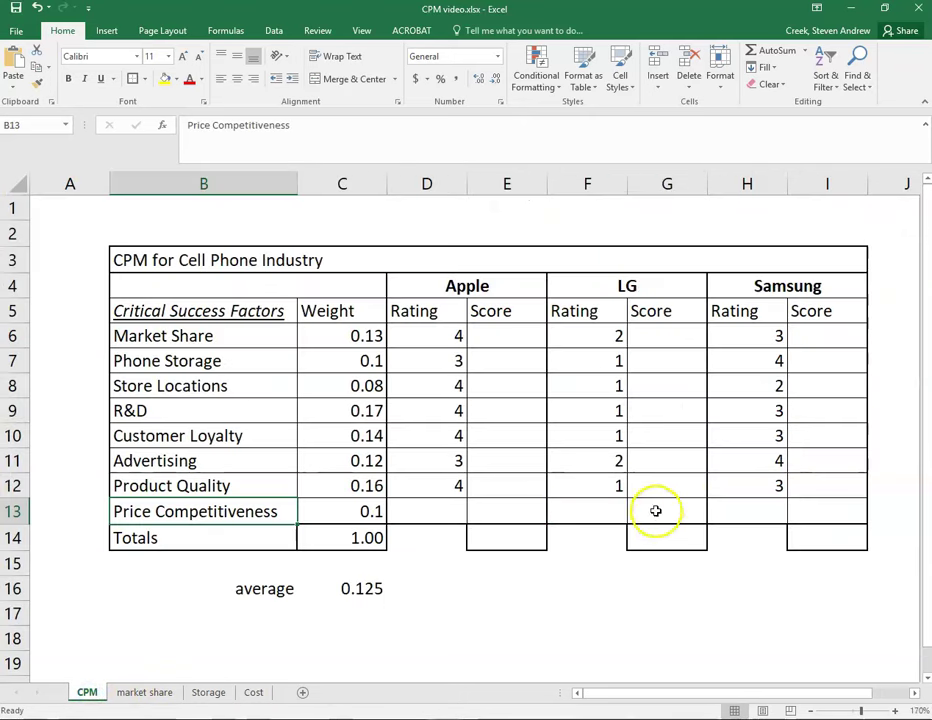
pyautogui.click(604, 508)
pyautogui.write('4')
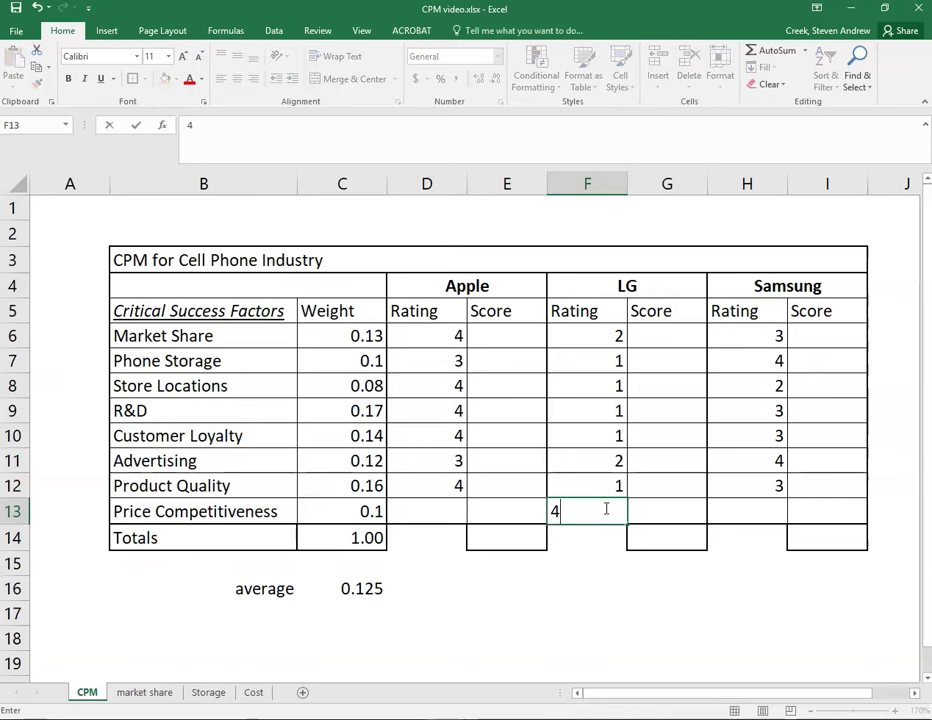
pyautogui.press('Tab')
pyautogui.press('Tab')
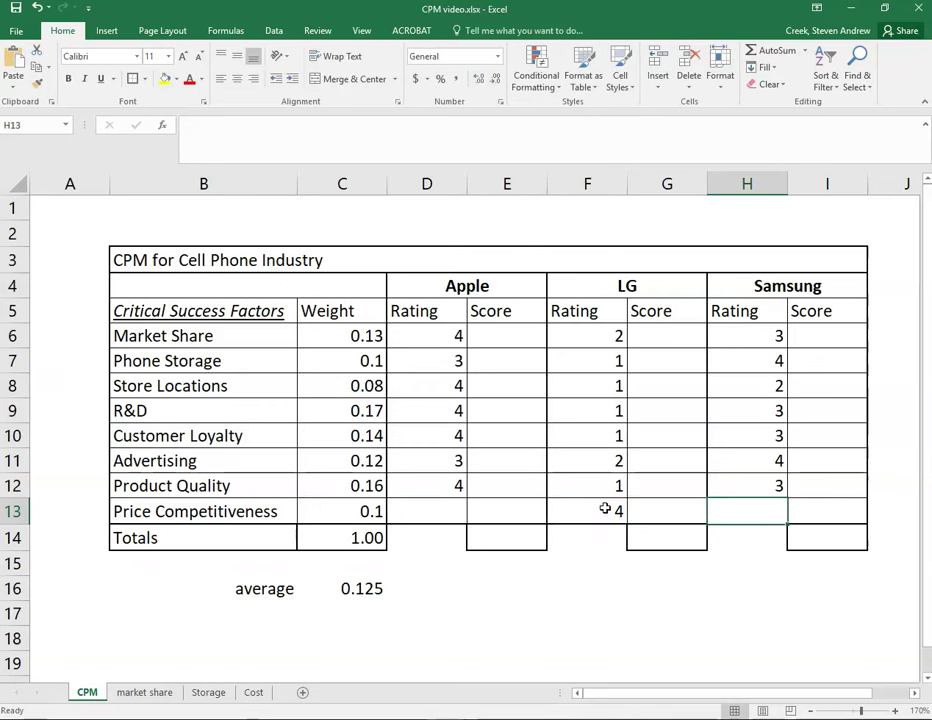
pyautogui.write('3')
pyautogui.press('Left')
pyautogui.press('Left')
pyautogui.press('Left')
pyautogui.press('Left')
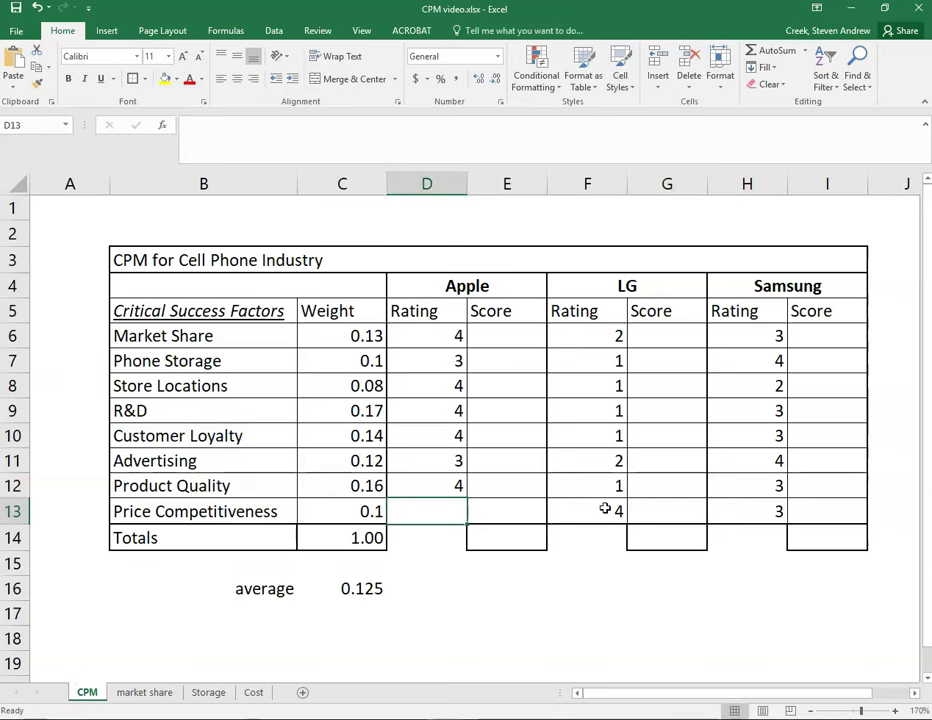
pyautogui.write('1')
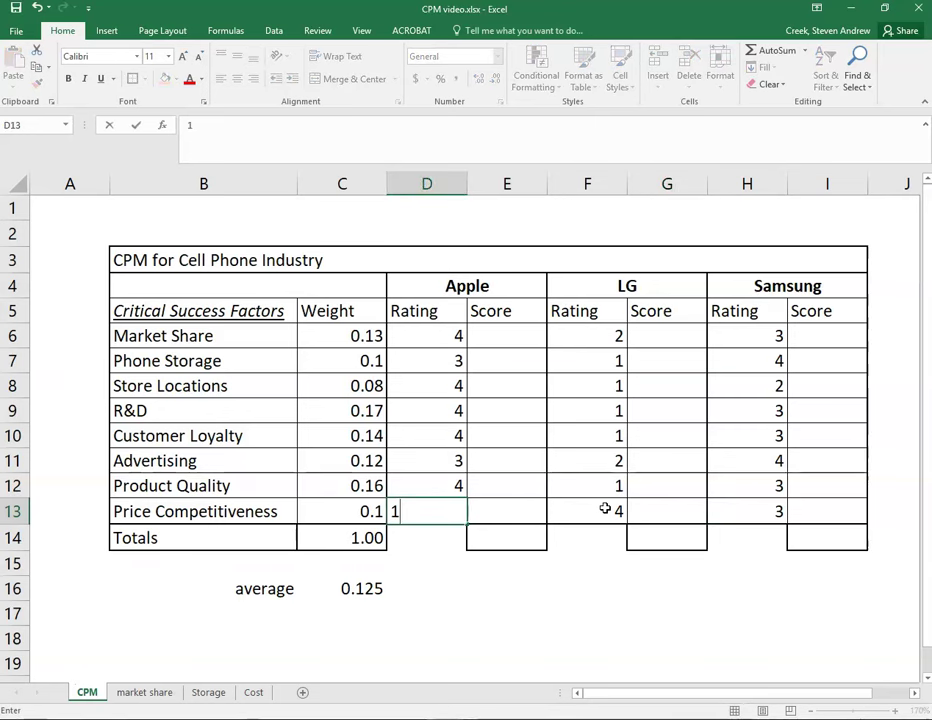
pyautogui.press('Return')
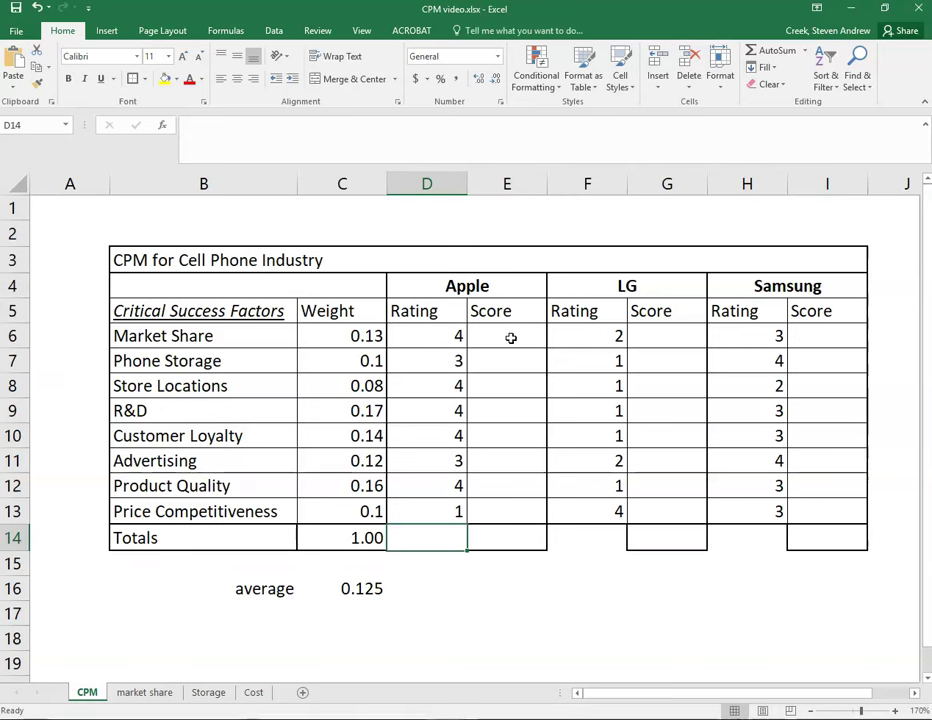
# Calculate Apple's Market Share score in E6 as =C6*D6 and fill the formula down through Price Competitiveness
pyautogui.click(352, 338)
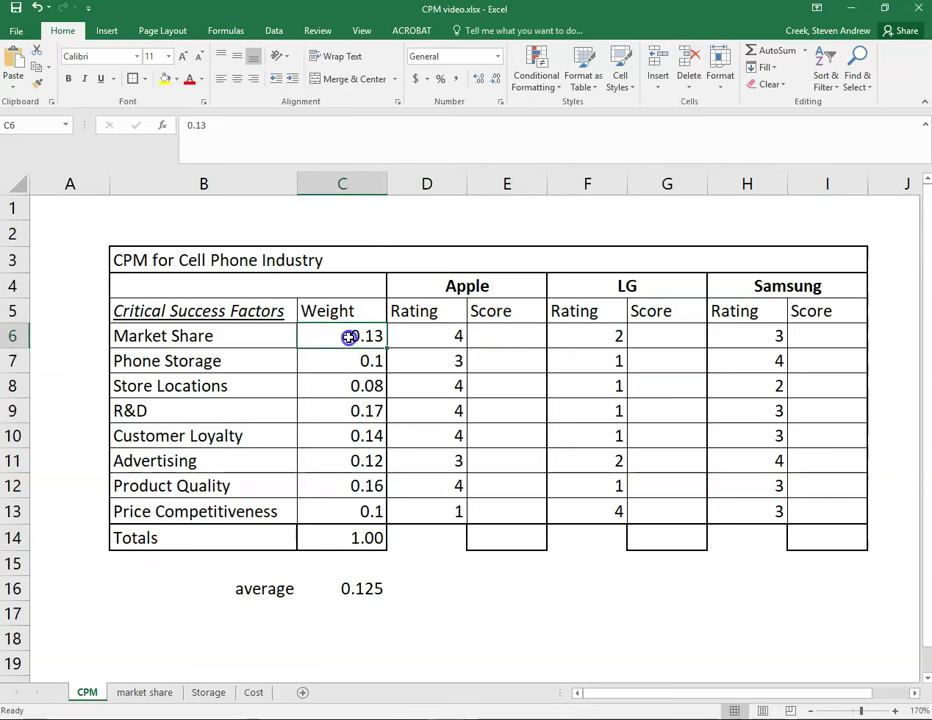
pyautogui.click(406, 338)
pyautogui.click(496, 337)
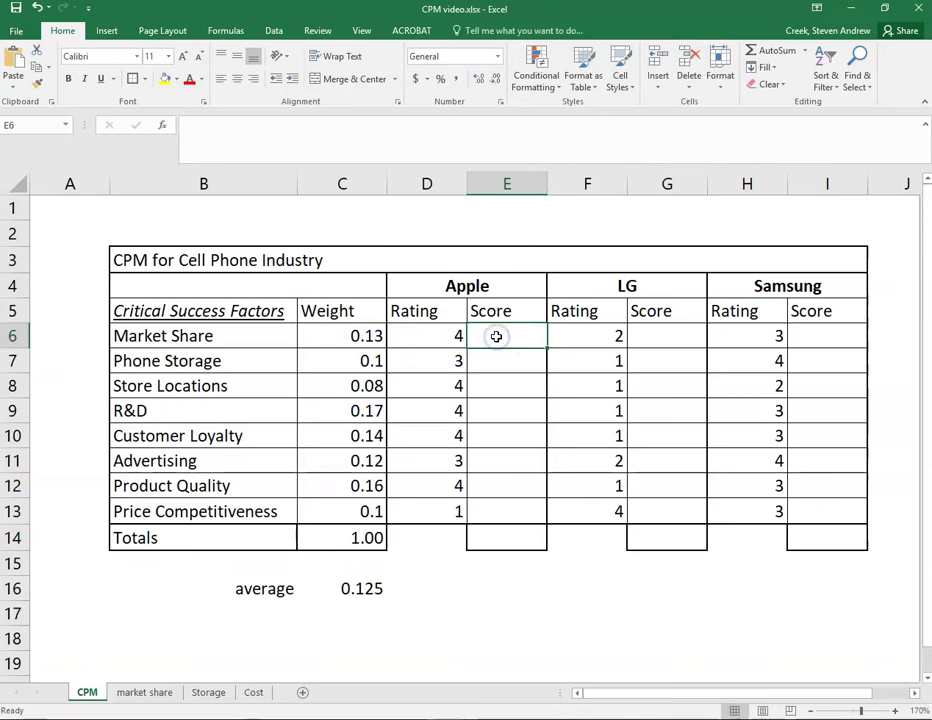
pyautogui.write('=')
pyautogui.click(347, 337)
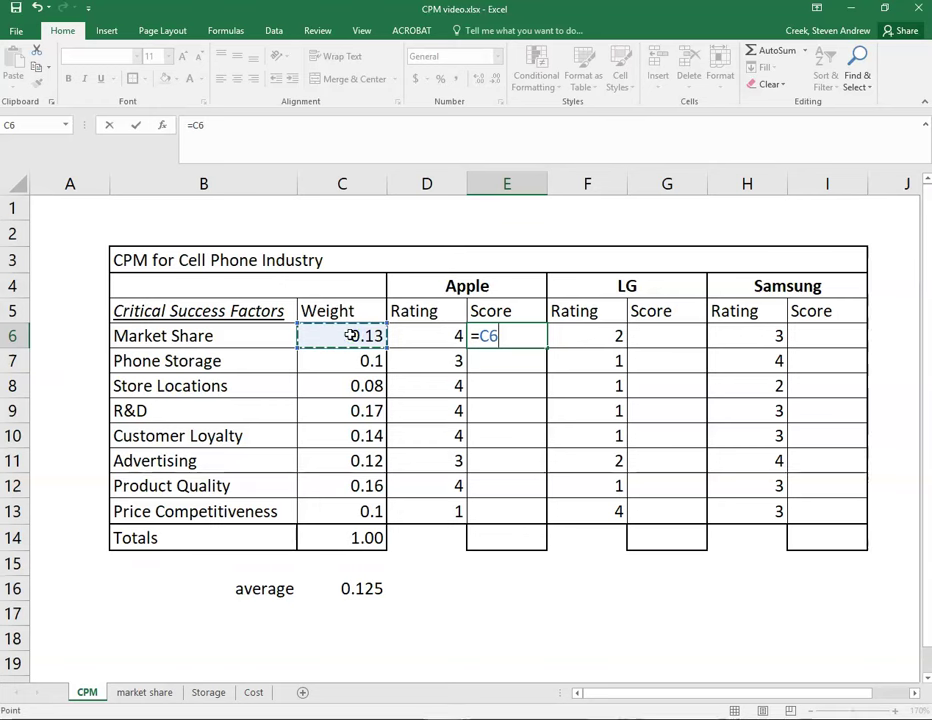
pyautogui.write('*')
pyautogui.click(437, 333)
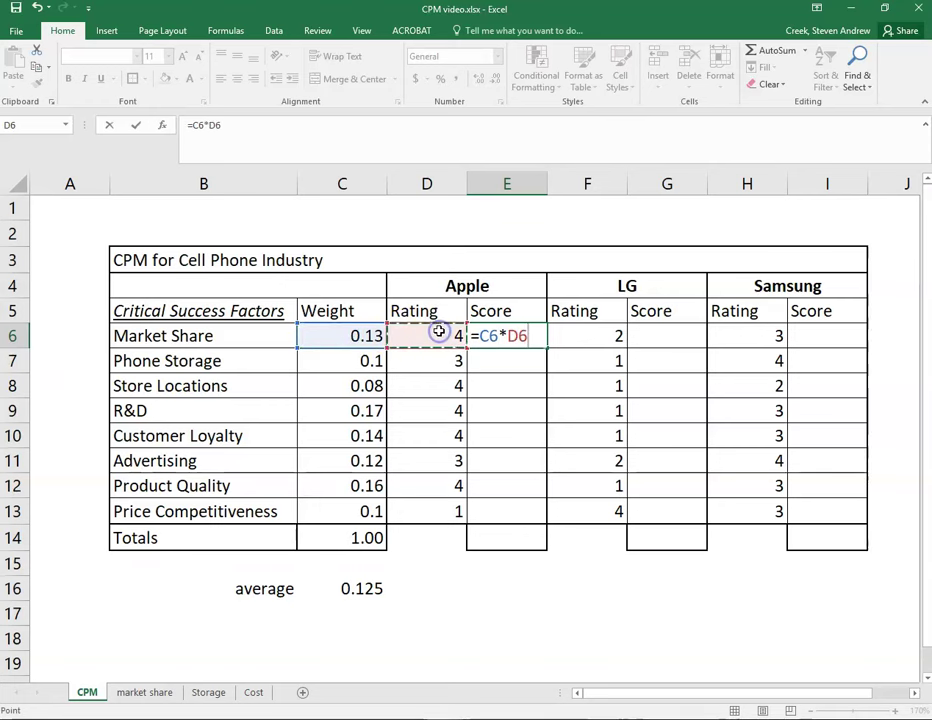
pyautogui.press('Return')
pyautogui.click(504, 340)
pyautogui.moveTo(545, 348); pyautogui.dragTo(543, 513)
pyautogui.click(491, 284)
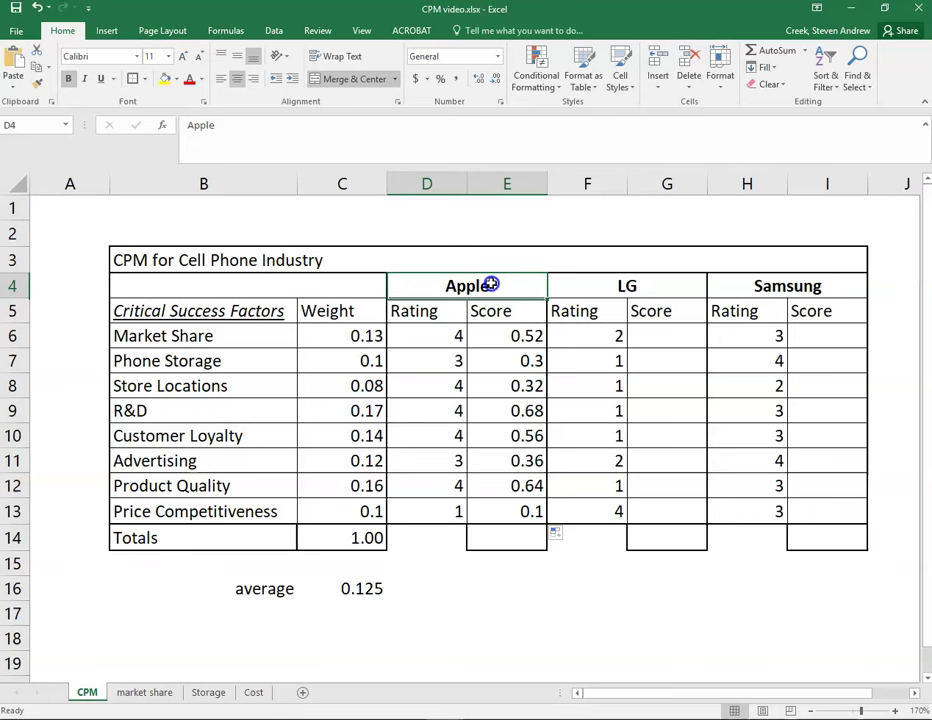
# Calculate LG's Market Share score in G6 as =C6*F6 and fill the formula down through Price Competitiveness
pyautogui.click(664, 338)
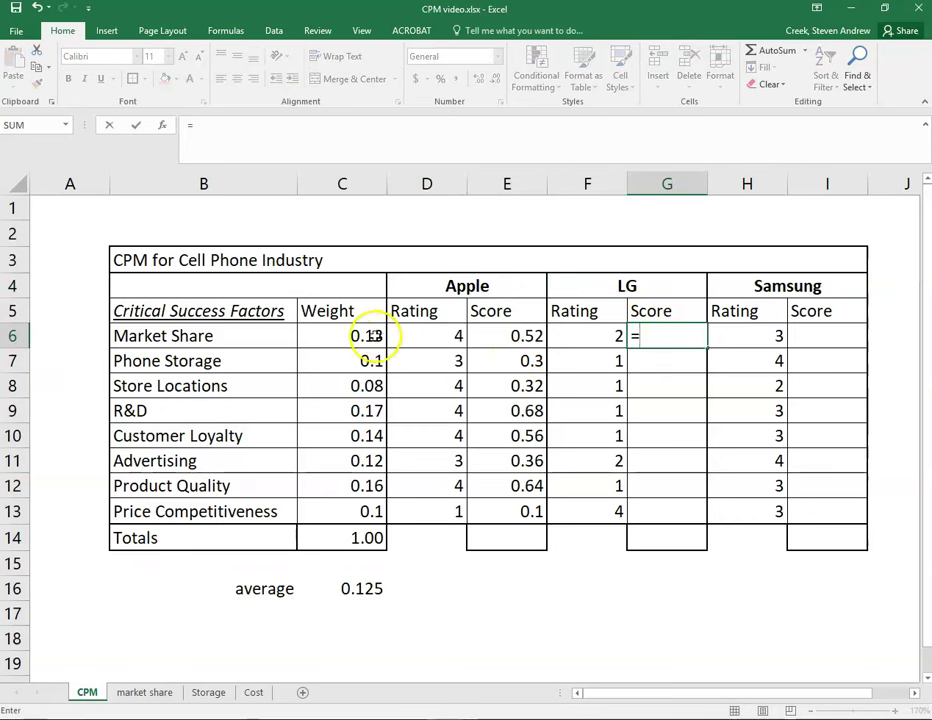
pyautogui.click(347, 336)
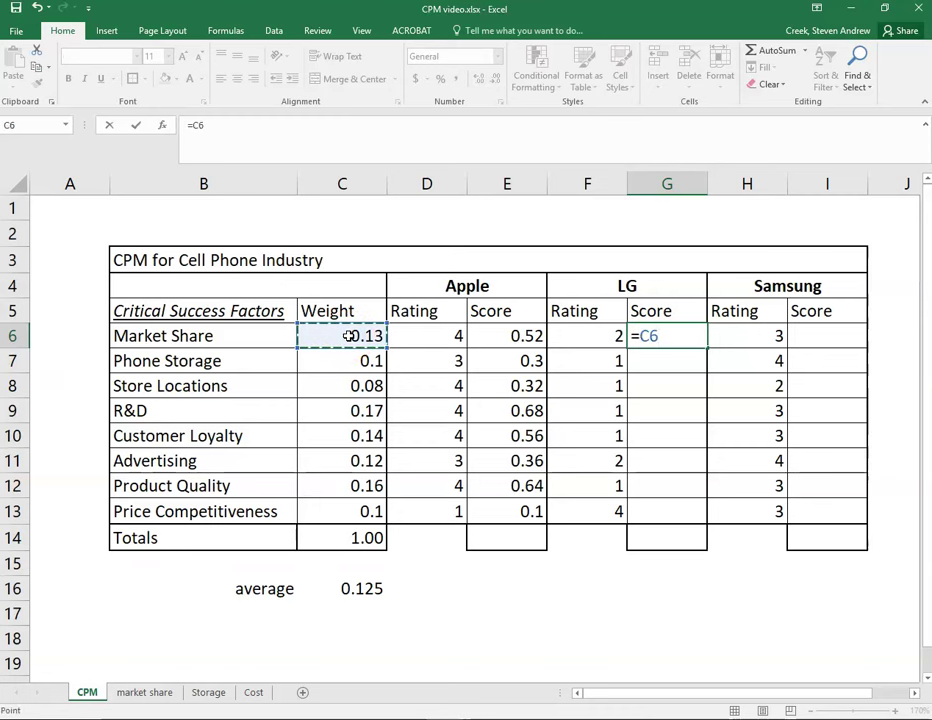
pyautogui.click(600, 335)
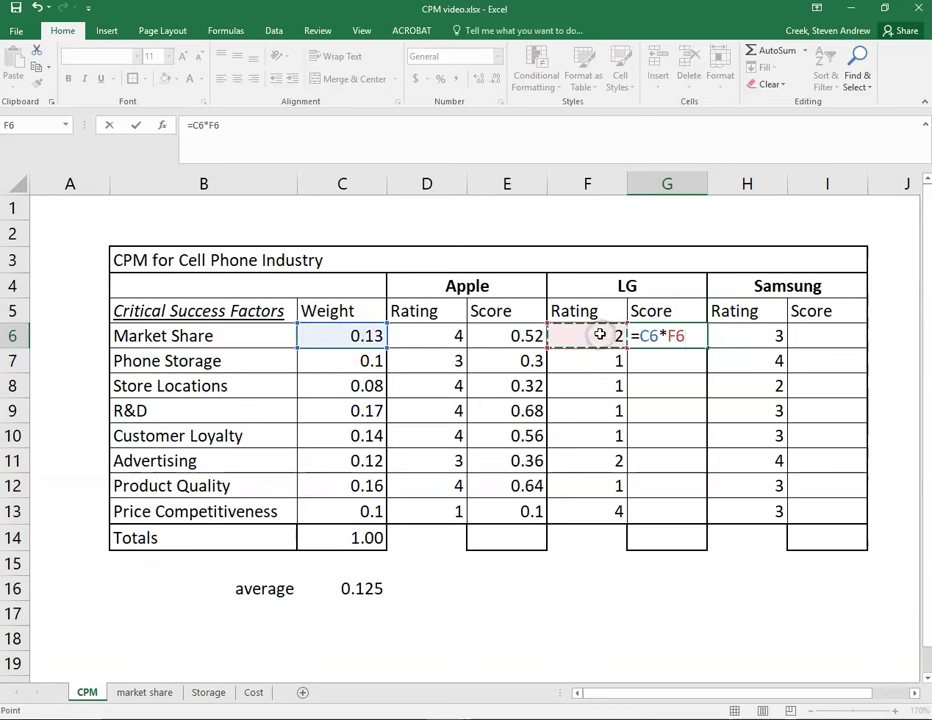
pyautogui.press('Return')
pyautogui.click(665, 336)
pyautogui.moveTo(705, 347); pyautogui.dragTo(700, 516)
# Calculate Samsung's Market Share score in I6 as =C6*H6 and fill the formula down through Price Competitiveness
pyautogui.click(833, 336)
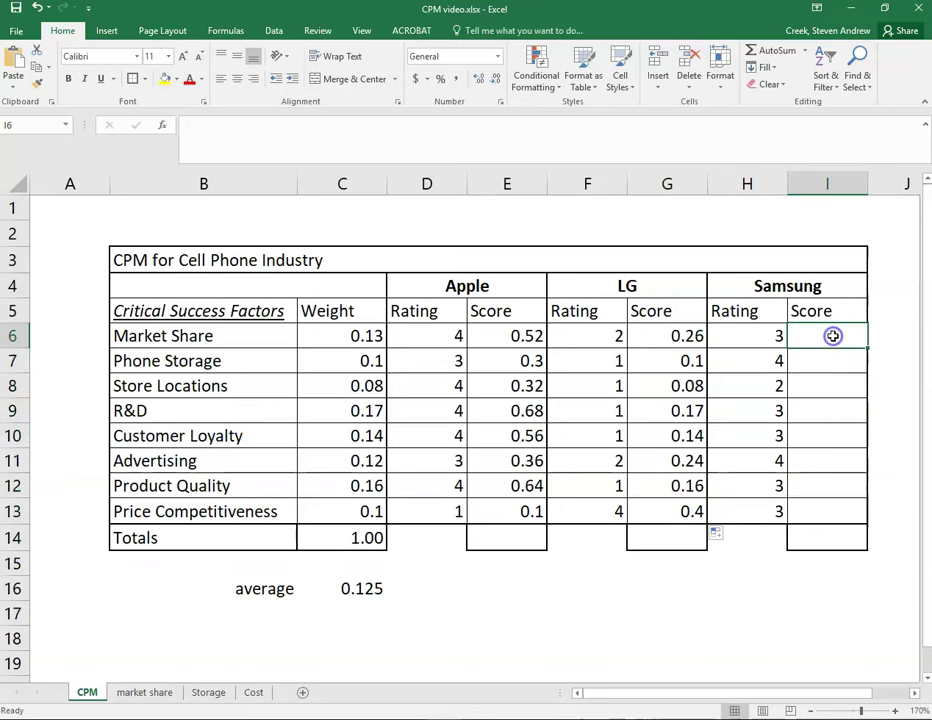
pyautogui.write('=')
pyautogui.click(336, 336)
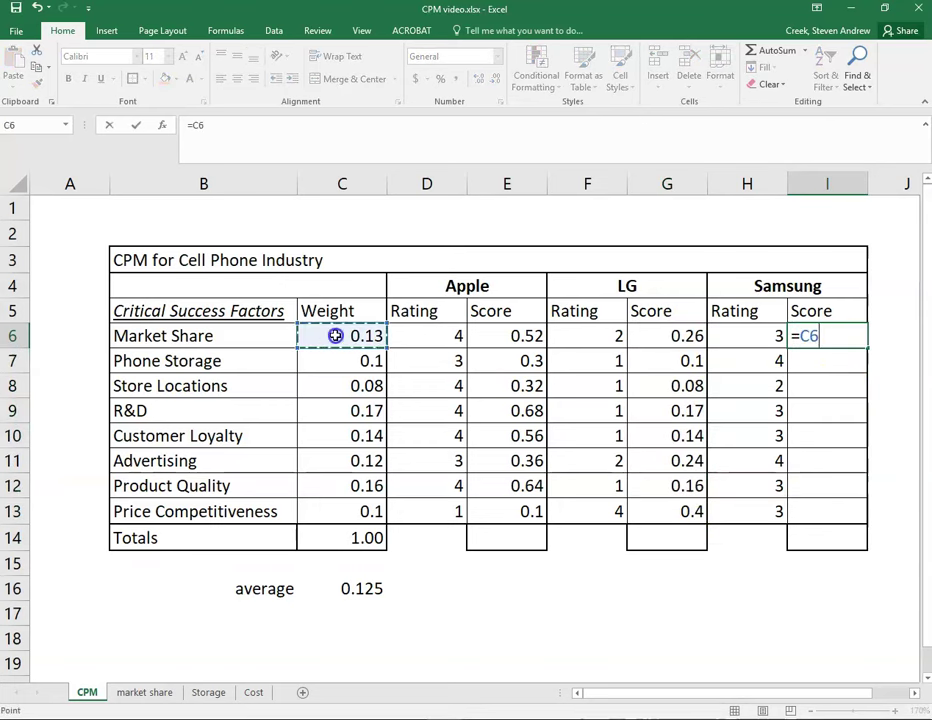
pyautogui.write('*')
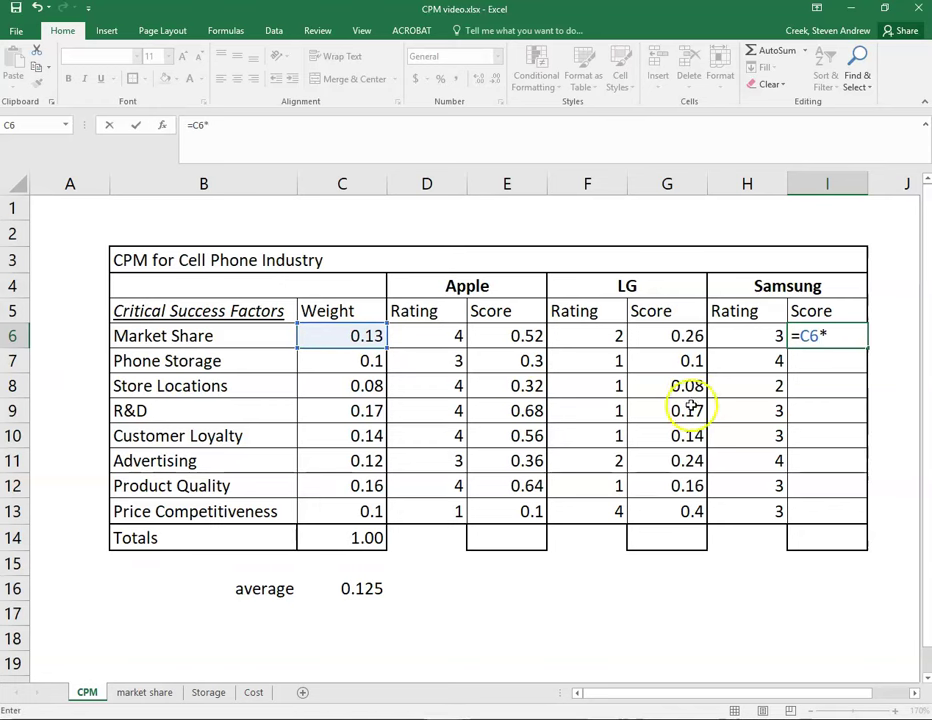
pyautogui.click(733, 341)
pyautogui.press('Return')
pyautogui.click(834, 337)
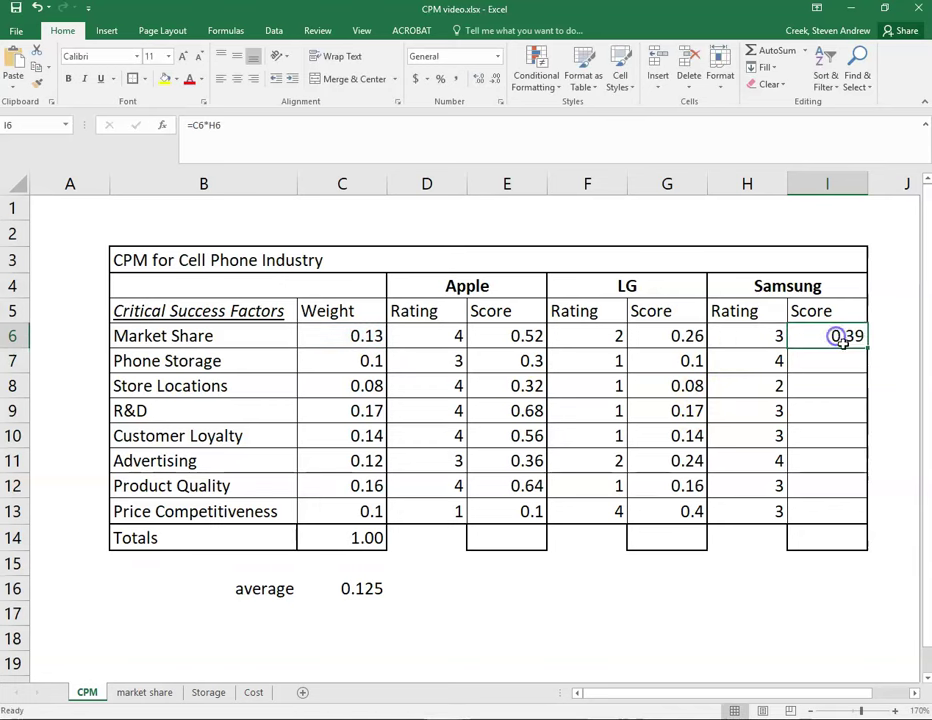
pyautogui.moveTo(866, 347); pyautogui.dragTo(863, 528)
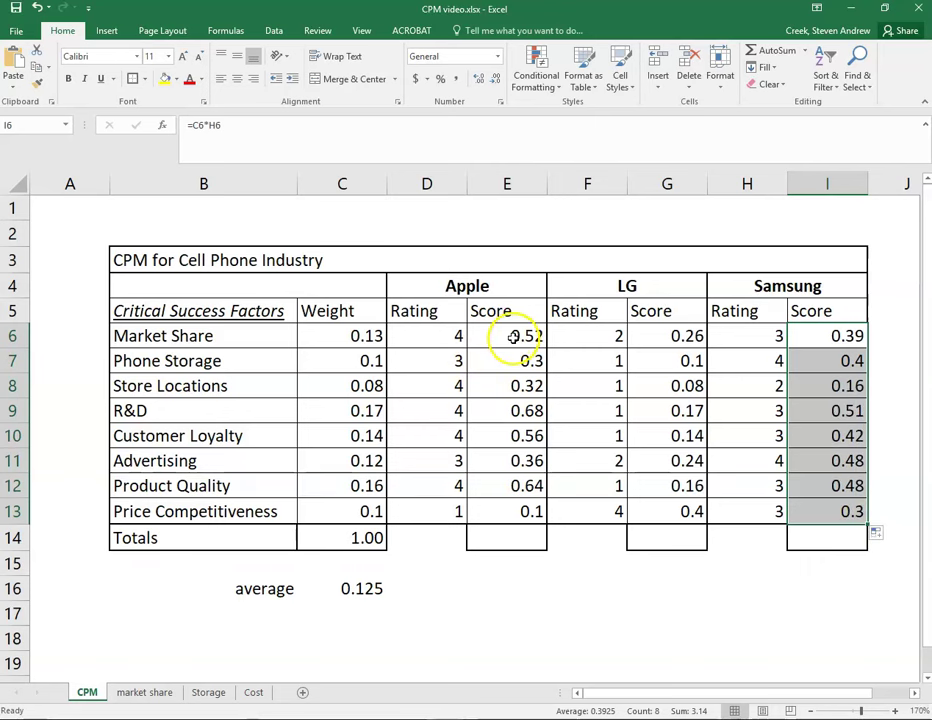
# Total Apple's scores in E14 with a SUM of E6:E13
pyautogui.click(510, 537)
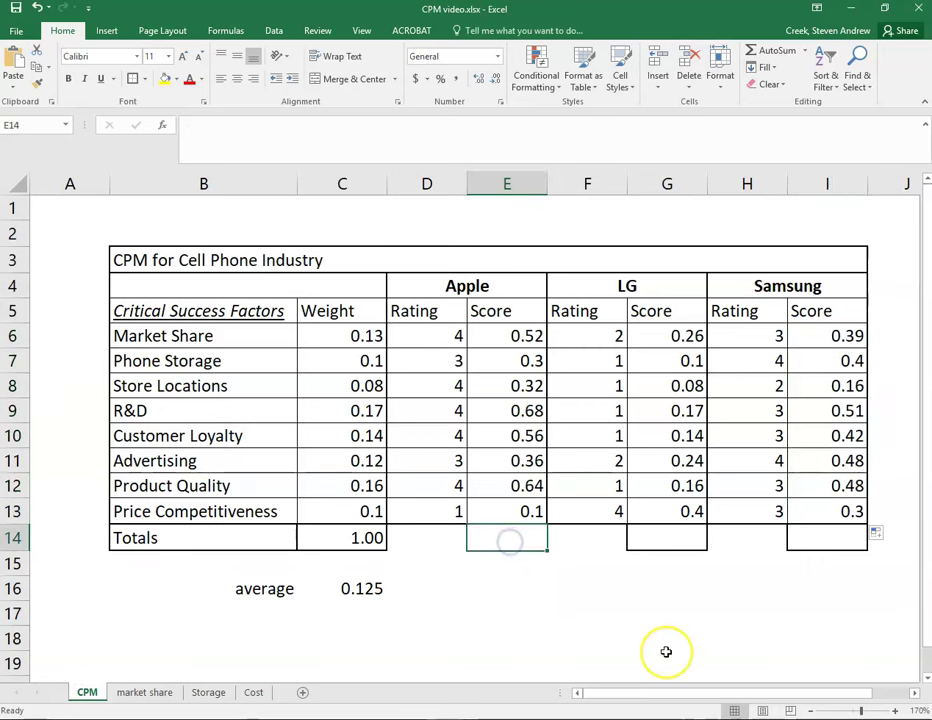
pyautogui.write('=')
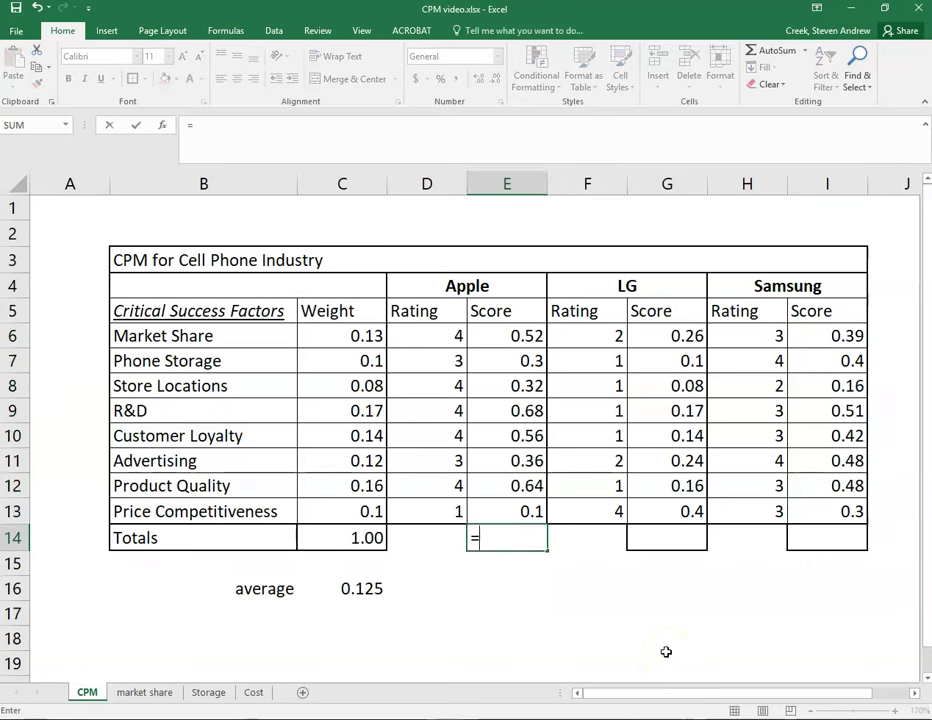
pyautogui.write('sum')
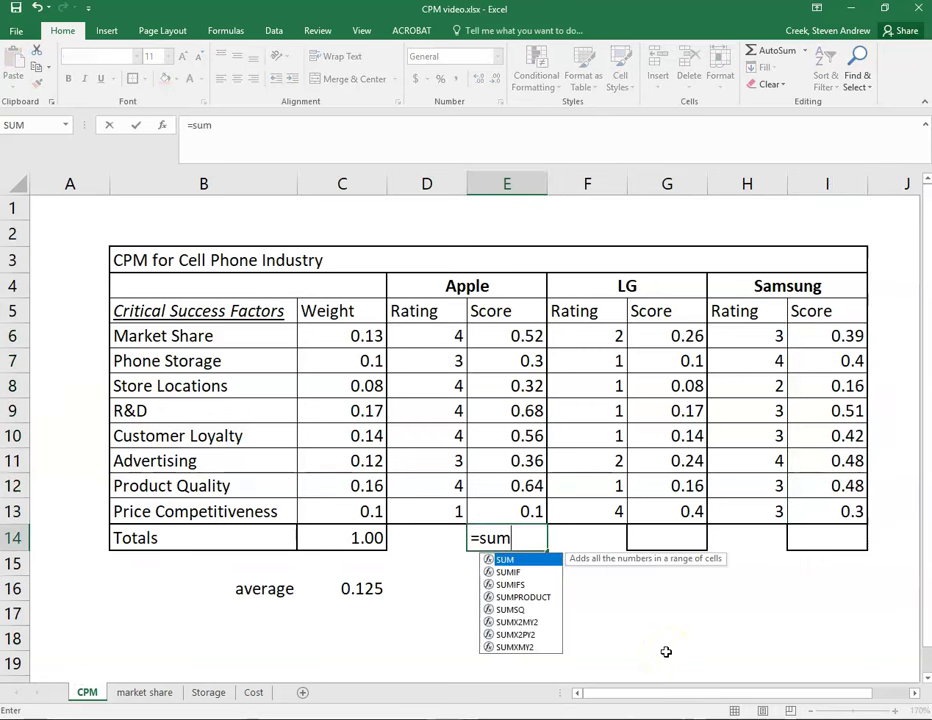
pyautogui.doubleClick(520, 558)
pyautogui.moveTo(505, 337); pyautogui.dragTo(520, 512)
pyautogui.press('Return')
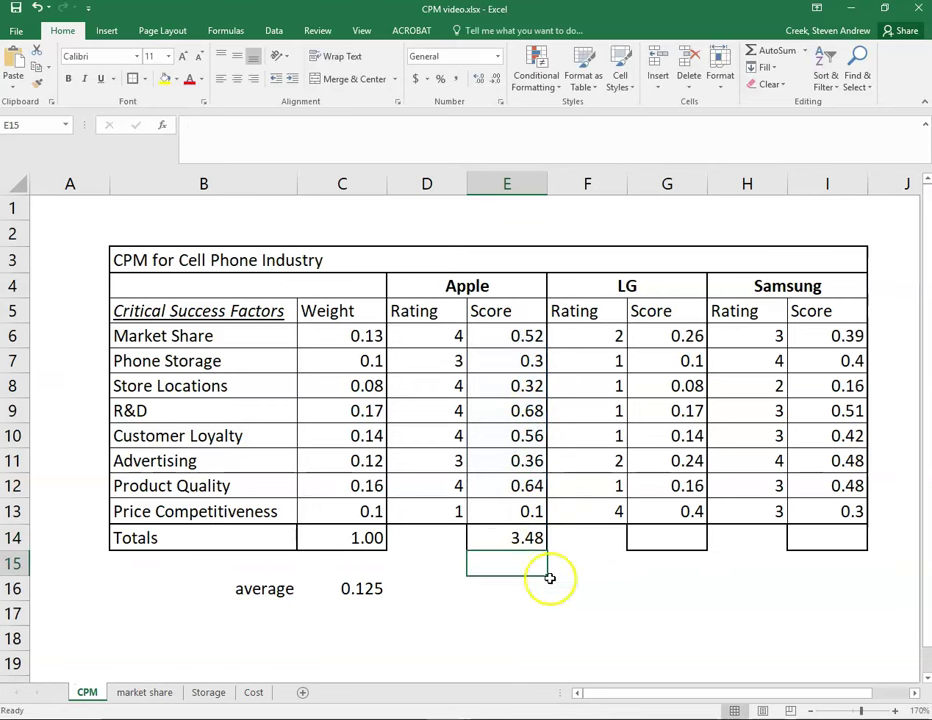
# Total LG's scores in G14 with a SUM of G6:G13
pyautogui.click(670, 541)
pyautogui.write('=sum')
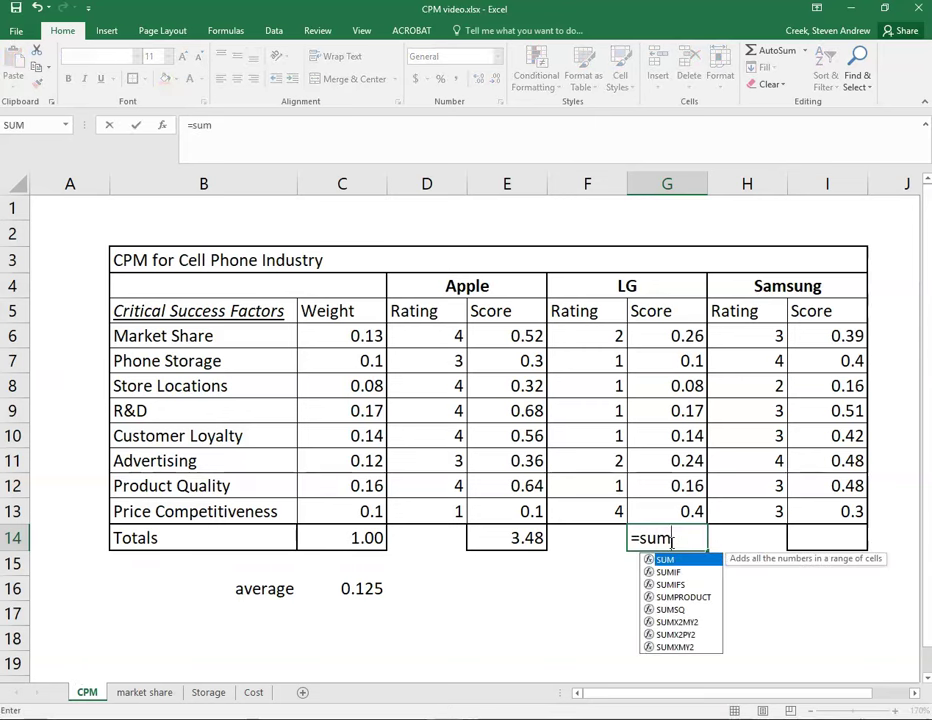
pyautogui.doubleClick(669, 561)
pyautogui.moveTo(670, 340); pyautogui.dragTo(670, 511)
pyautogui.press('Return')
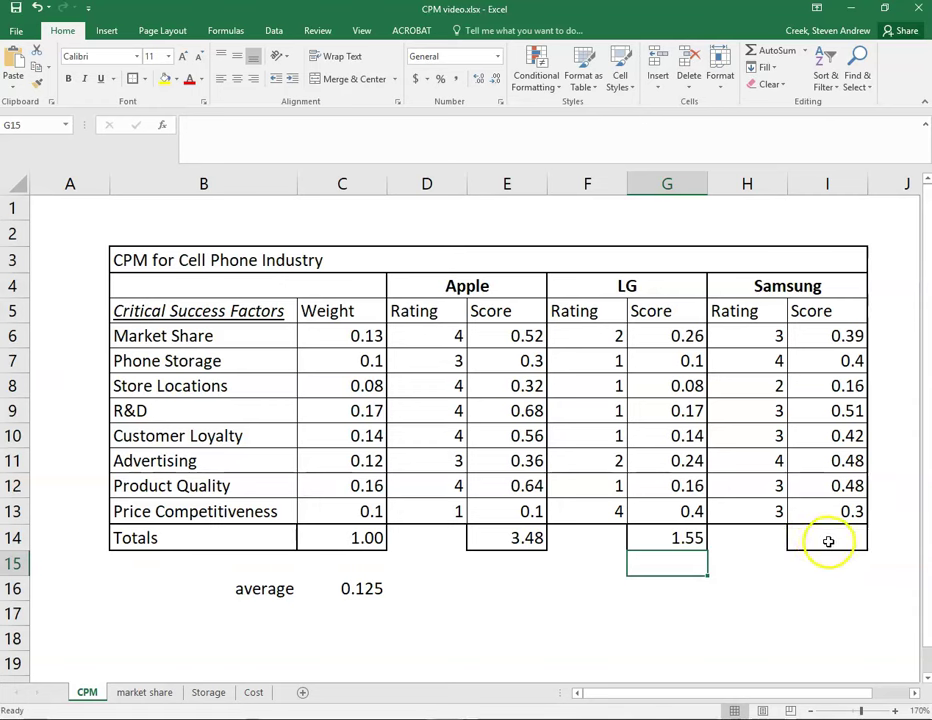
# Total Samsung's scores in I14 with a SUM of I6:I13
pyautogui.click(828, 541)
pyautogui.write('=sum')
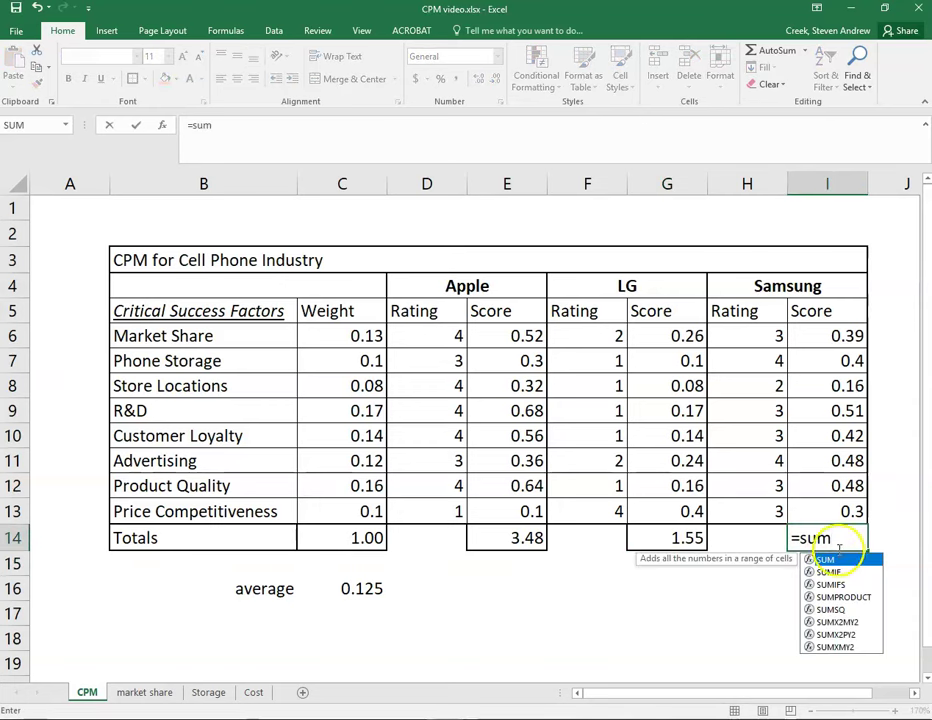
pyautogui.press('Tab')
pyautogui.moveTo(828, 336); pyautogui.dragTo(831, 510)
pyautogui.press('Return')
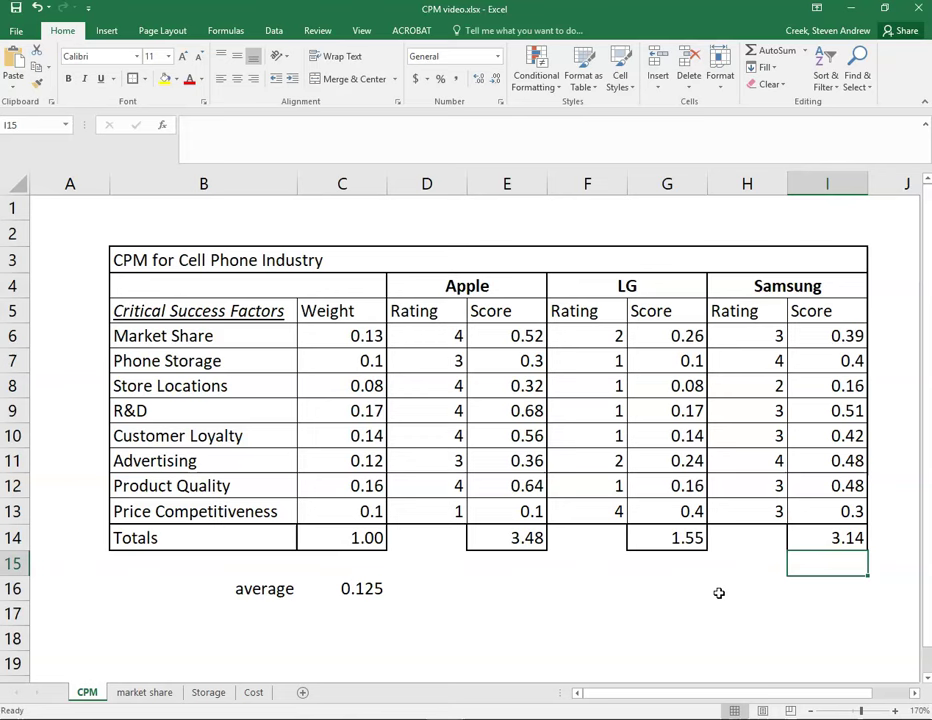
pyautogui.click(728, 608)
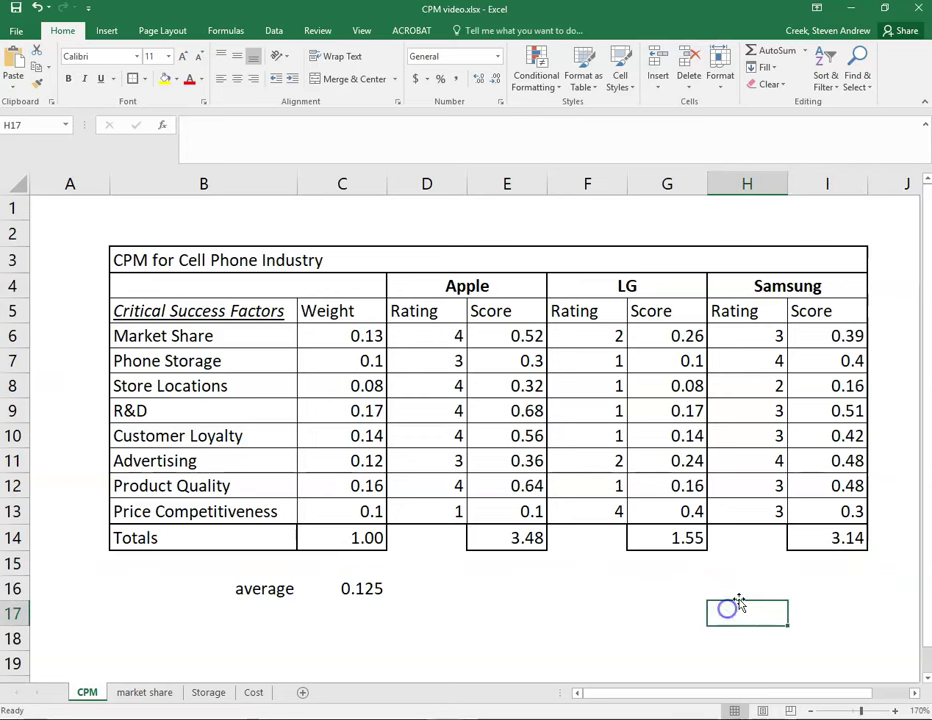
# Review the vendor chart on the market share sheet and compare it with Apple's total score in the CPM sheet
pyautogui.click(142, 692)
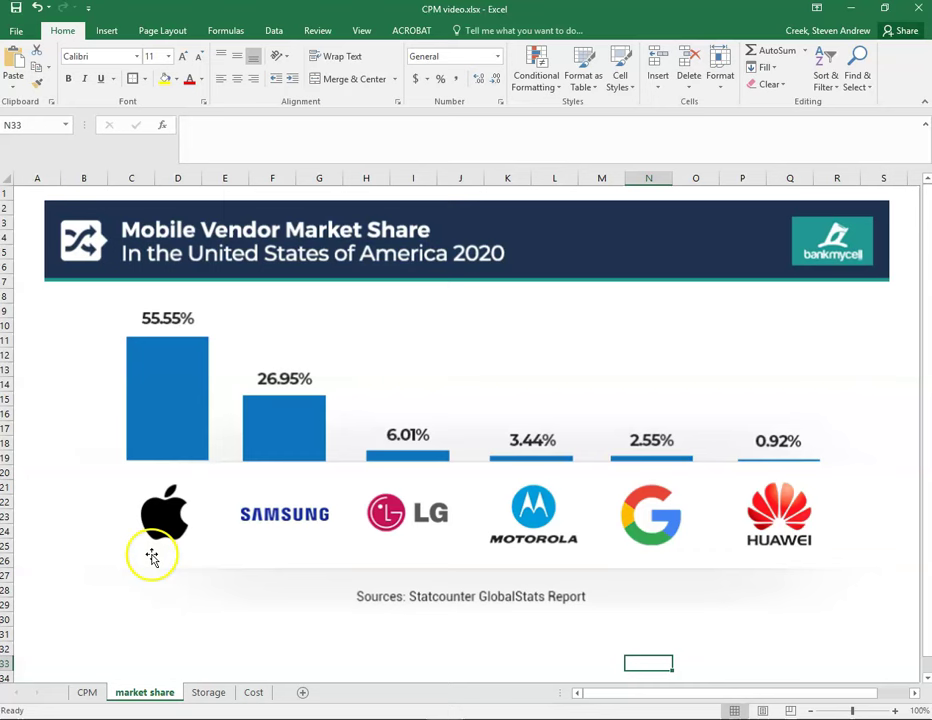
pyautogui.click(87, 693)
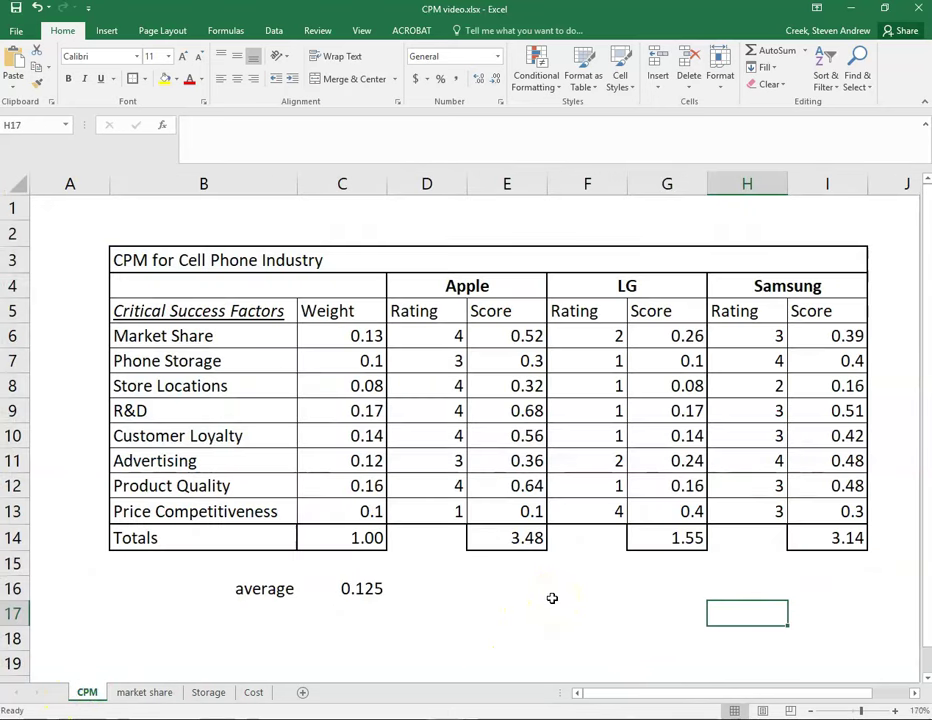
pyautogui.click(485, 543)
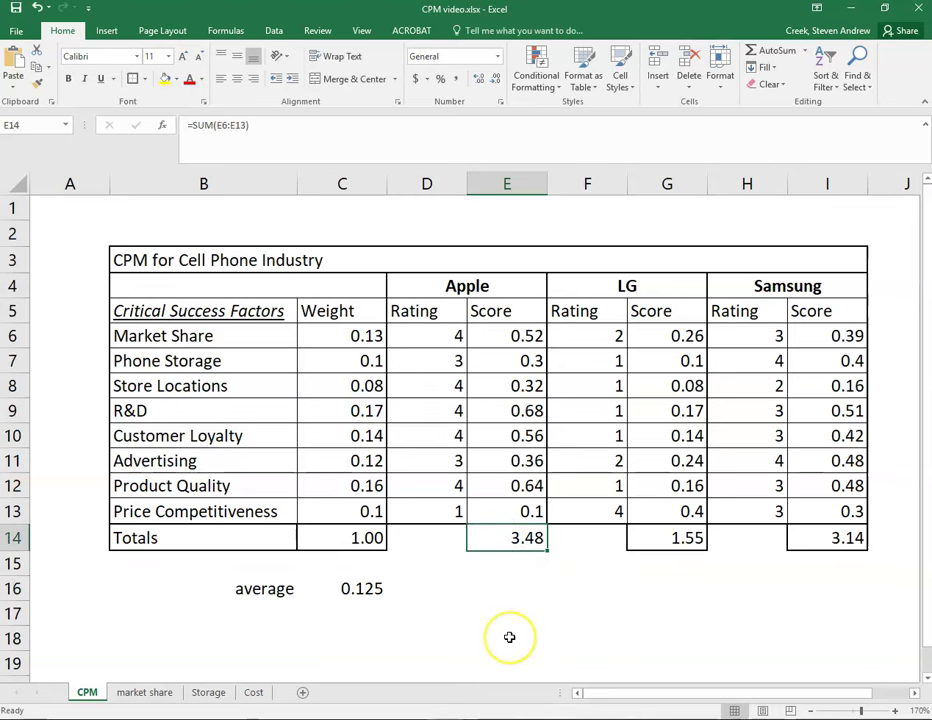